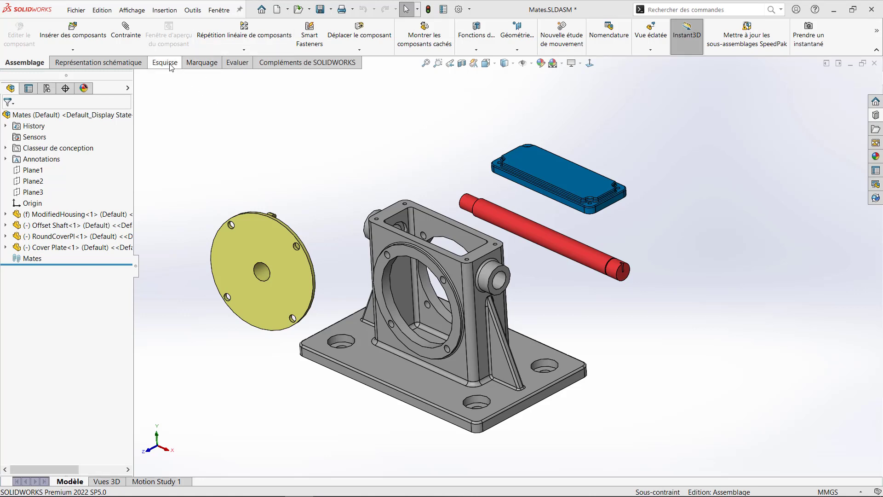
Start the Mate command and scroll through its PropertyManager options
left_click(125, 32)
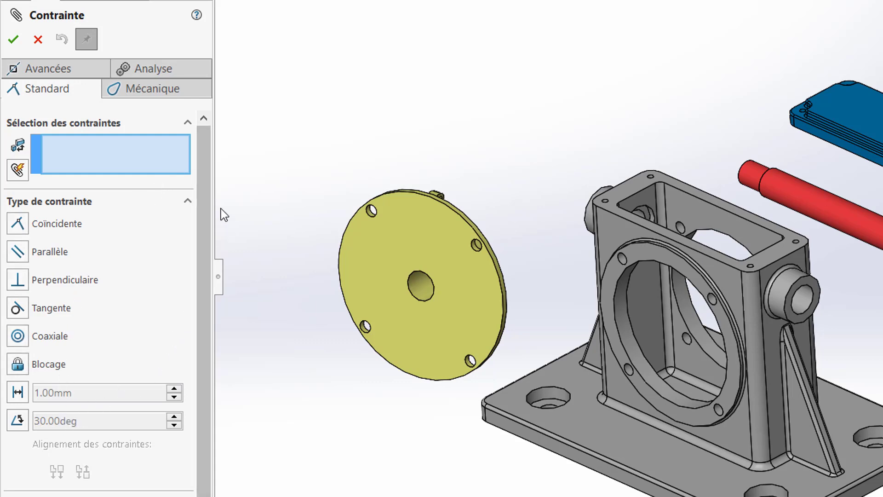
left_click_drag(206, 157, 218, 275)
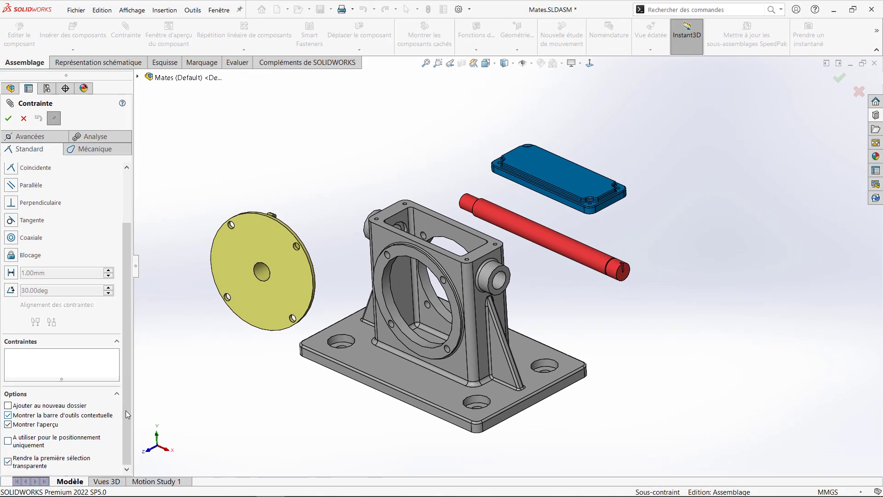
left_click_drag(128, 414, 137, 351)
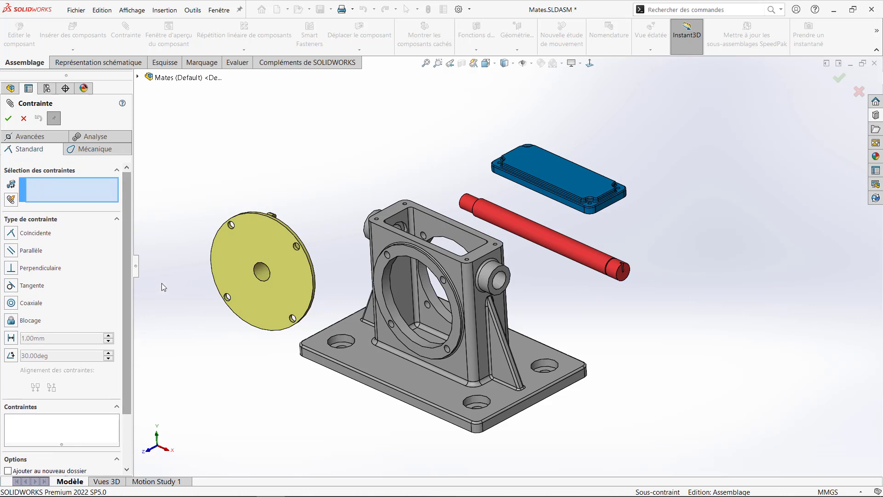
Create Coincident1 between the round cover face and housing ring face, flipped, then drag-test it
left_click(252, 232)
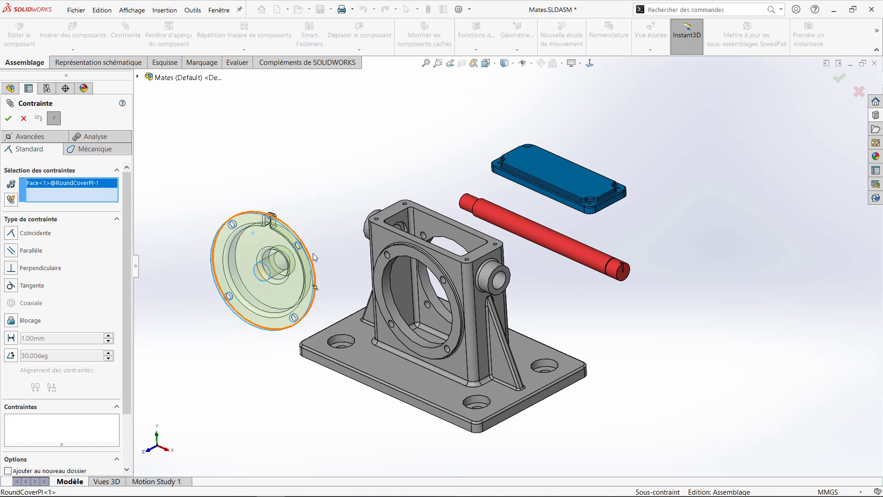
left_click(382, 263)
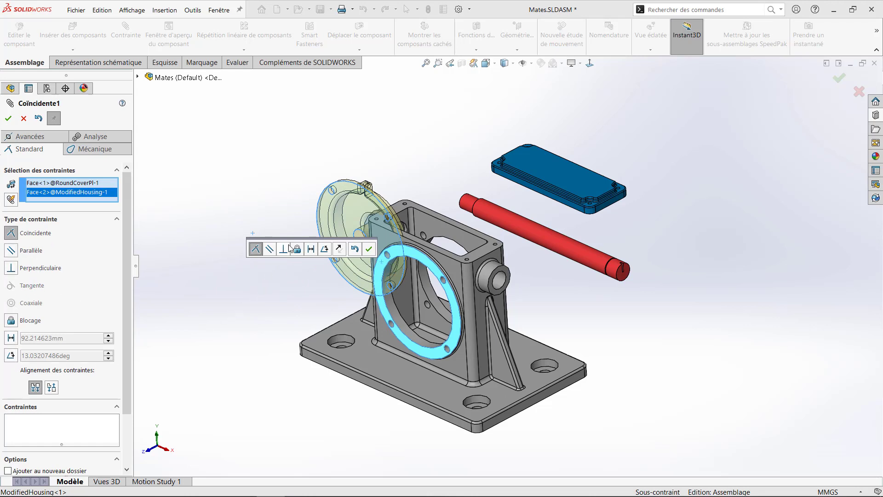
left_click_drag(286, 242, 213, 284)
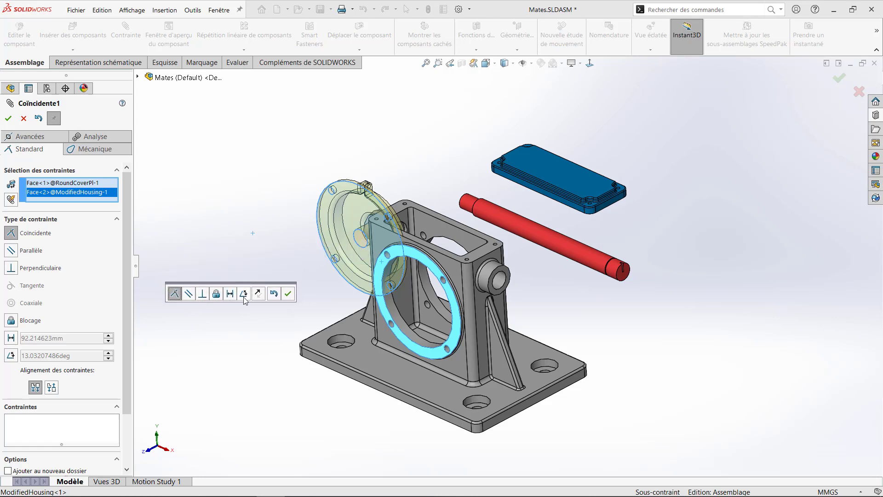
left_click(257, 297)
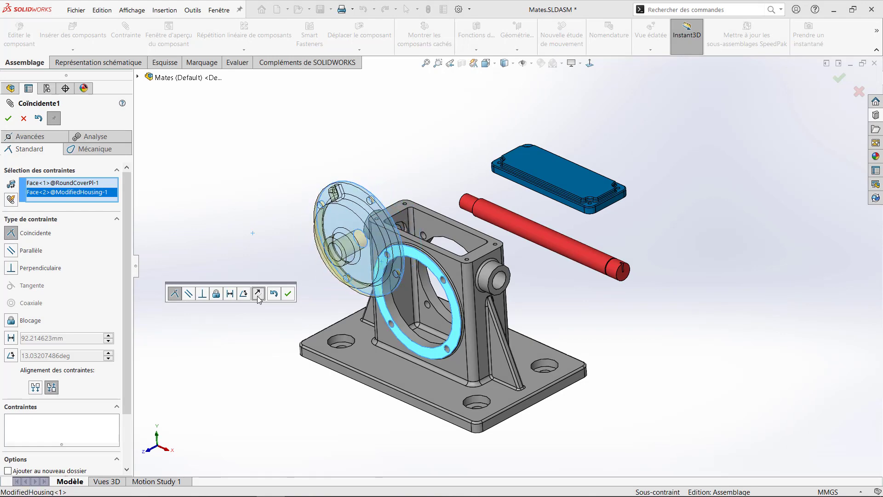
left_click(288, 294)
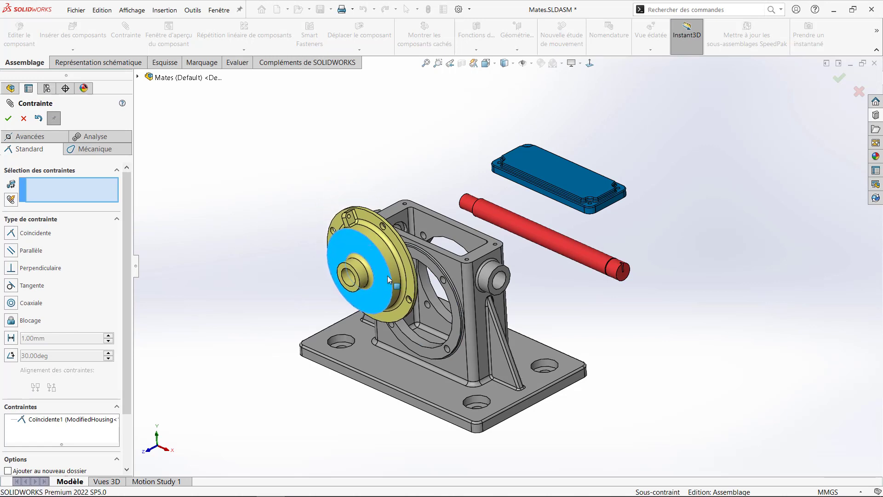
mouse_move(387, 275)
left_mouse_down()
mouse_move(332, 274)
mouse_move(330, 266)
left_mouse_up()
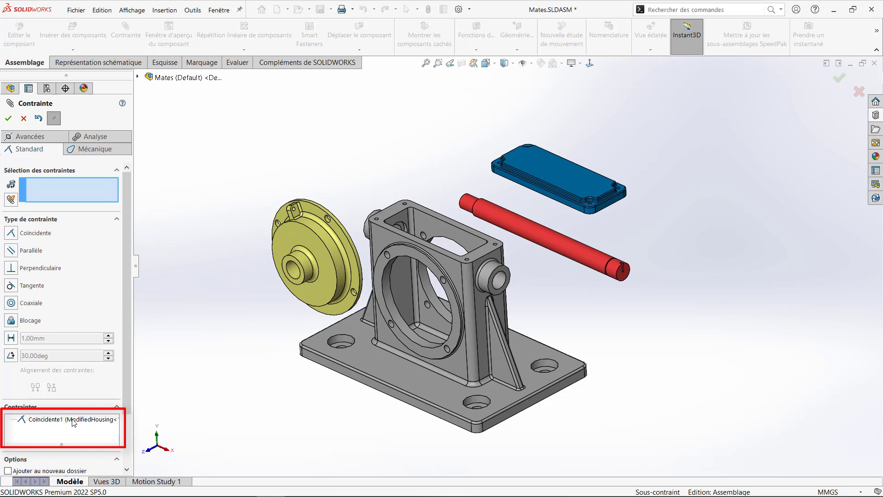
Change Coincident1 into a parallel mate and drag the cover to test it
left_click(72, 419)
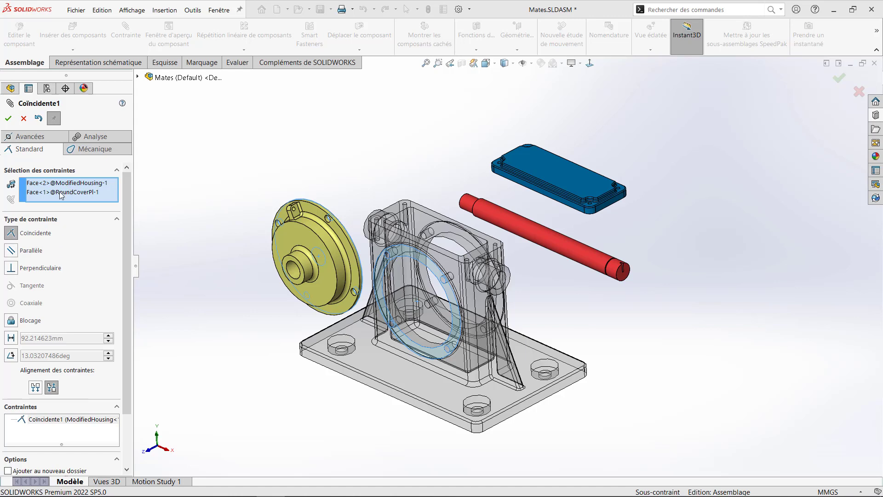
left_click(12, 251)
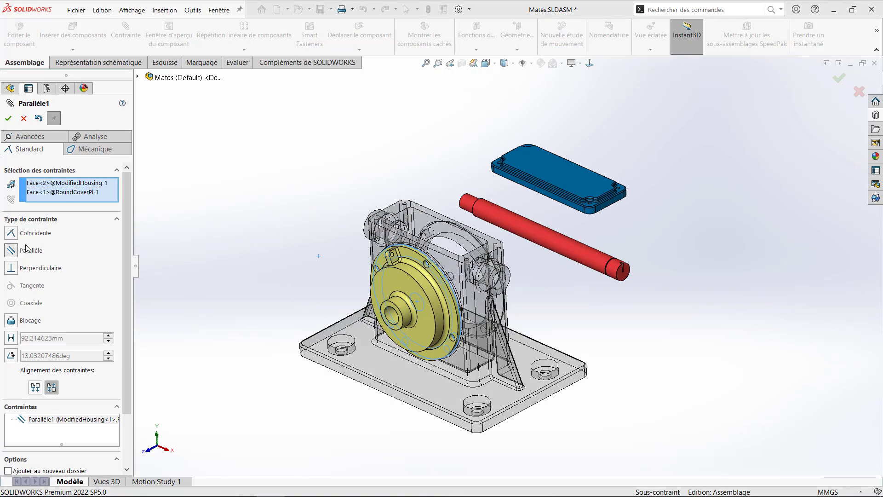
left_click(8, 122)
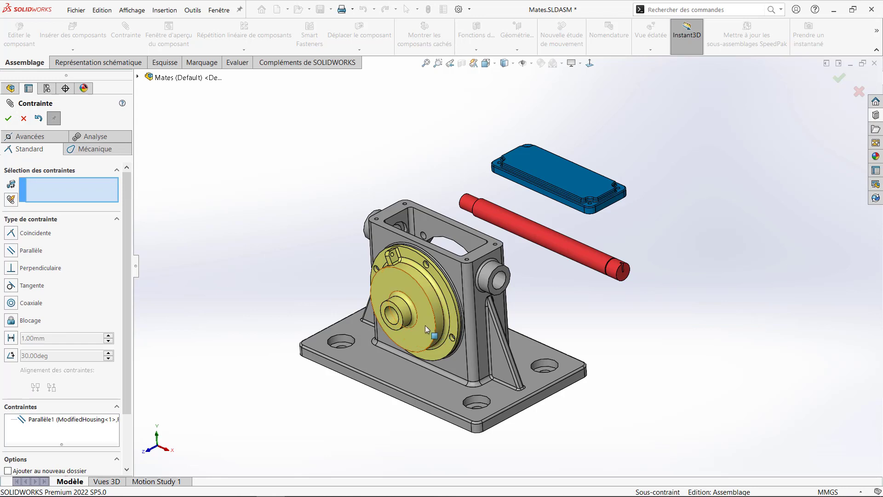
mouse_move(407, 338)
left_mouse_down()
mouse_move(341, 352)
mouse_move(303, 327)
mouse_move(435, 298)
mouse_move(297, 321)
mouse_move(380, 326)
left_mouse_up()
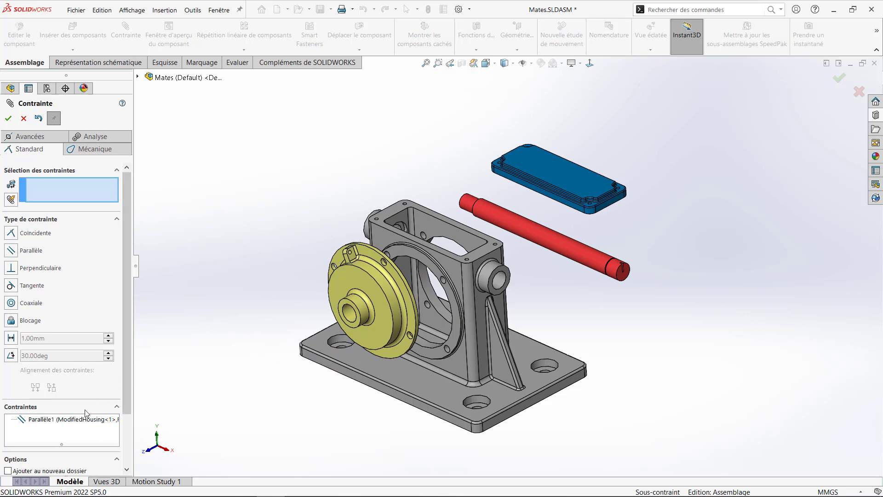
Delete the Parallel1 mate from the mates list
left_click(77, 421)
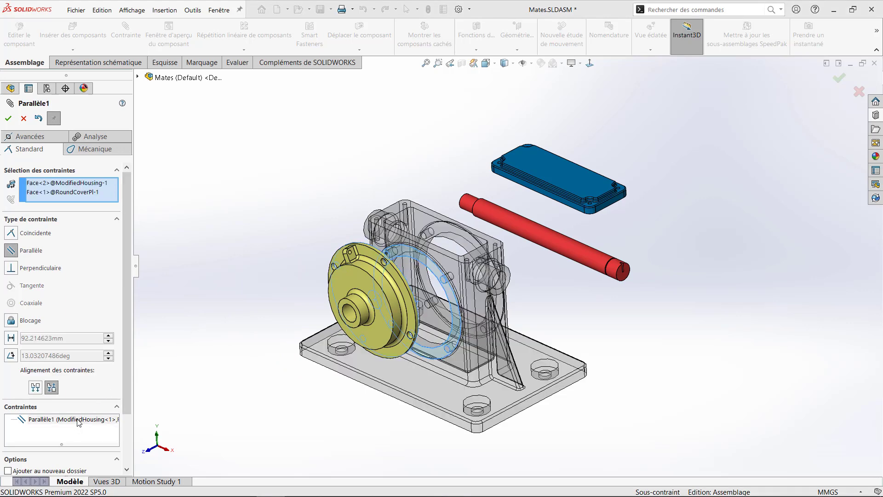
right_click(78, 422)
left_click(102, 426)
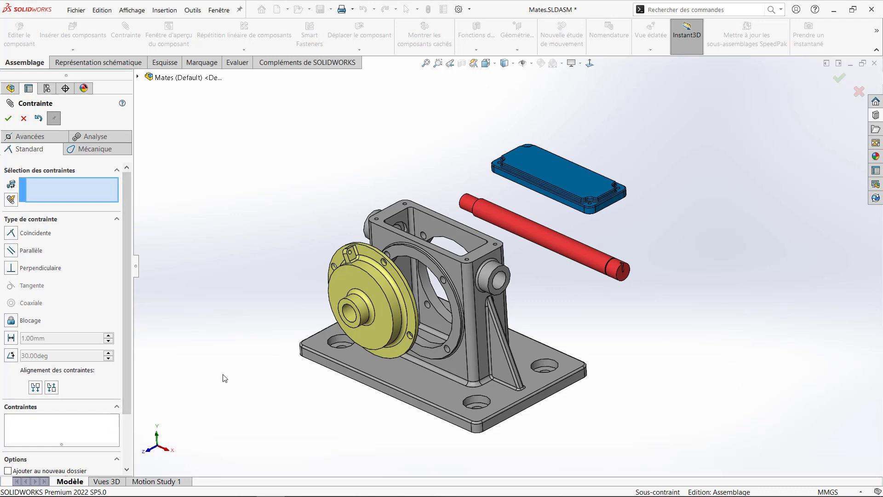
Choose a perpendicular mate and select the housing's flat base face
left_click(14, 272)
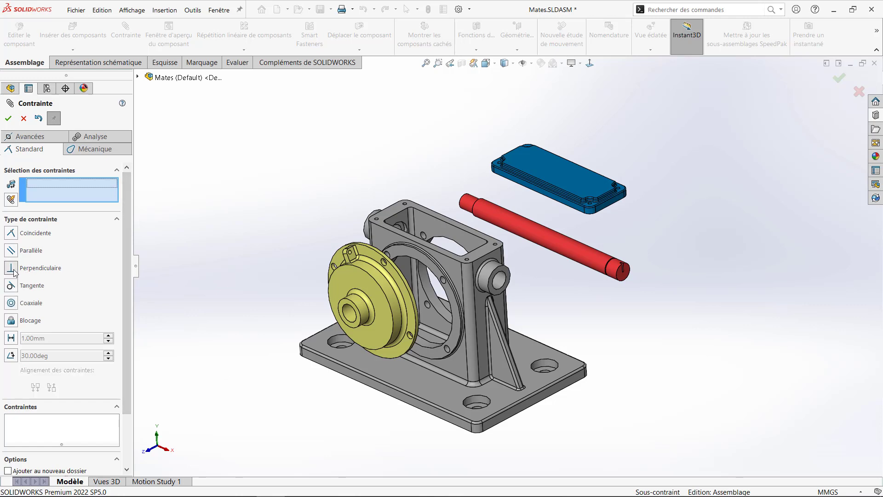
left_click(421, 390)
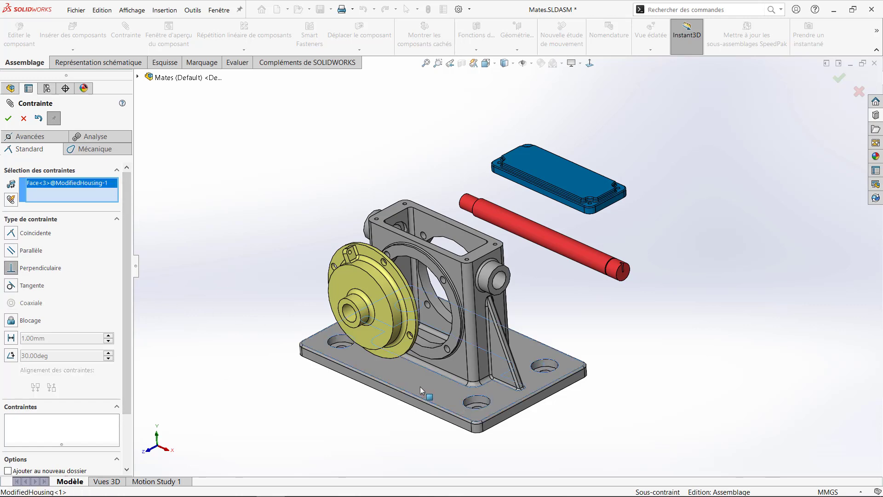
mouse_move(414, 365)
middle_mouse_down()
mouse_move(415, 389)
mouse_move(388, 263)
middle_mouse_up()
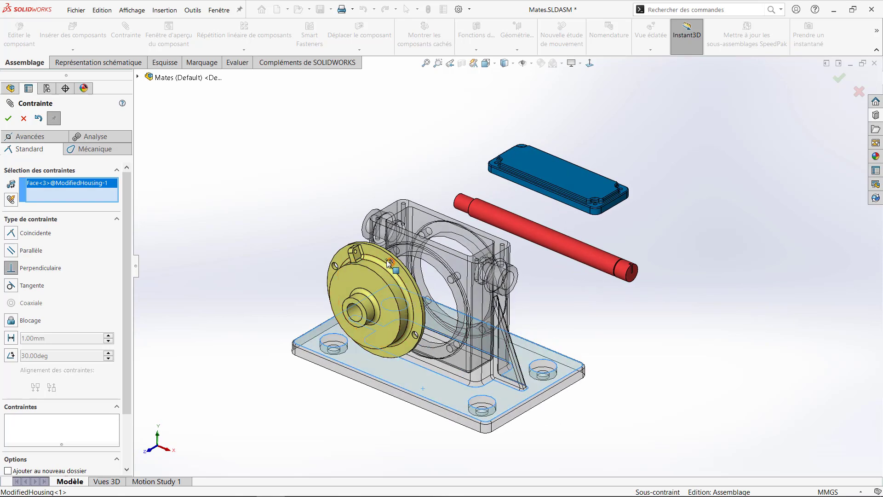
scroll(390, 262, "down", 2)
scroll(393, 258, "down", 2)
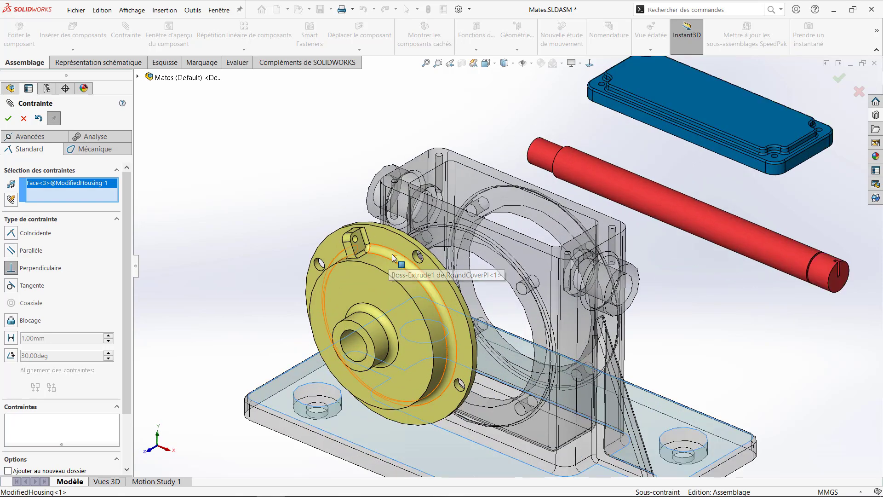
scroll(393, 255, "down", 1)
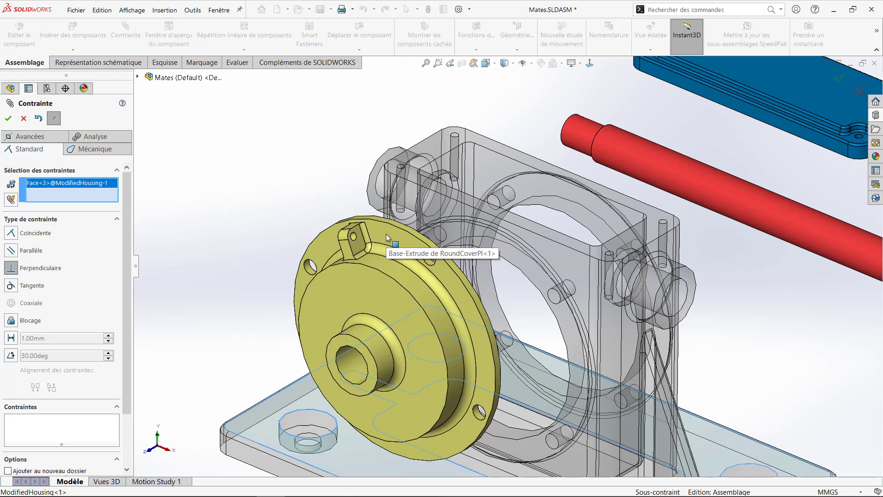
key("alt")
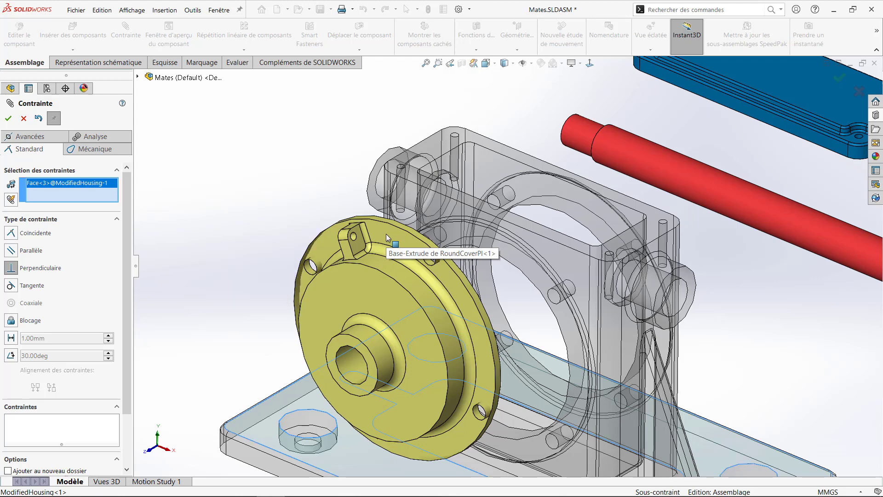
Add the round cover face to create Perpendicular1, then drag the cover to test it
left_click(386, 234)
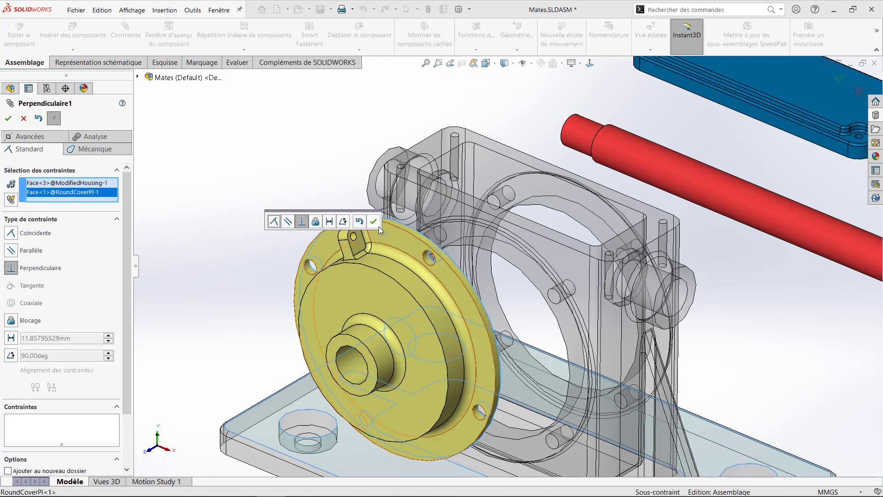
left_click(377, 223)
scroll(442, 316, "up", 4)
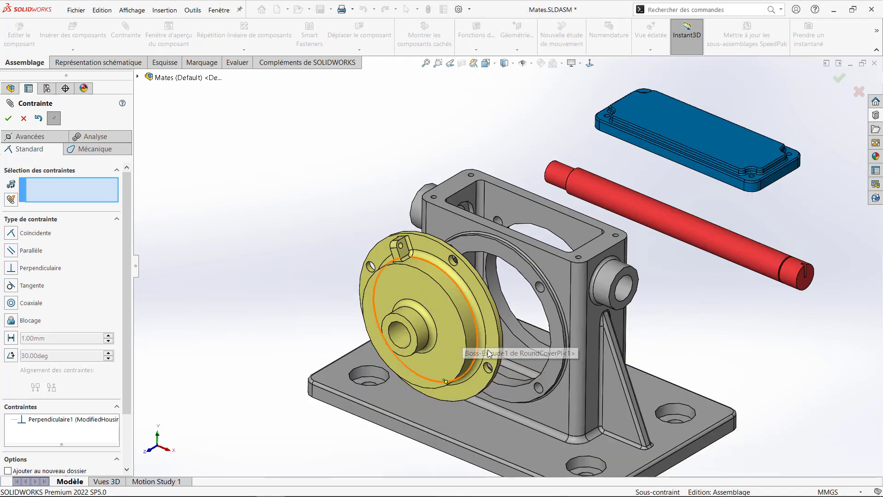
mouse_move(487, 344)
left_mouse_down()
mouse_move(445, 336)
mouse_move(495, 386)
left_mouse_up()
mouse_move(496, 386)
middle_mouse_down()
mouse_move(462, 432)
mouse_move(443, 367)
middle_mouse_up()
mouse_move(443, 367)
left_mouse_down()
mouse_move(493, 394)
mouse_move(451, 339)
mouse_move(479, 359)
mouse_move(455, 343)
mouse_move(452, 385)
mouse_move(355, 400)
mouse_move(421, 417)
mouse_move(410, 419)
left_mouse_up()
Create a flipped Tangent1 mate between the round cover and housing base, then inspect it
scroll(414, 414, "up", 3)
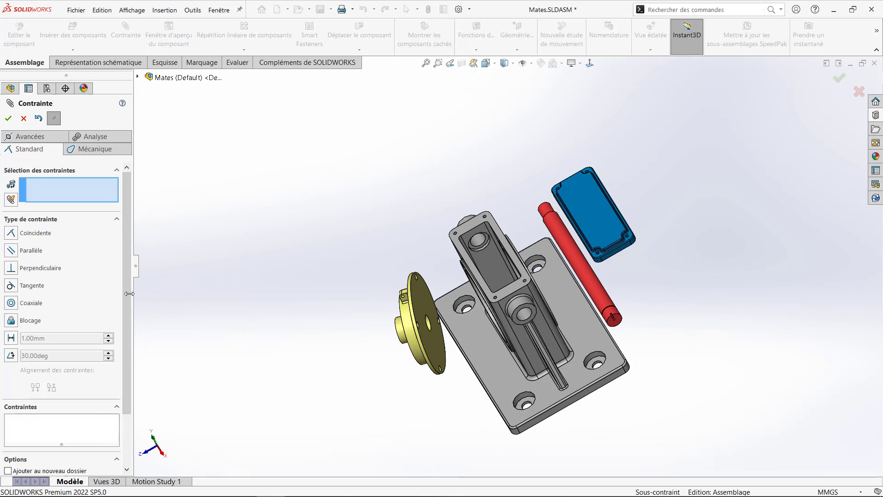
left_click(14, 288)
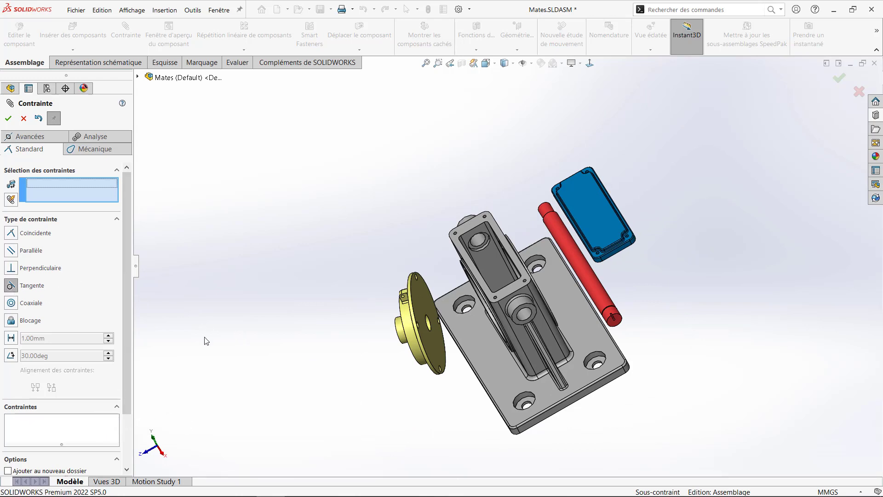
key("ctrl+7")
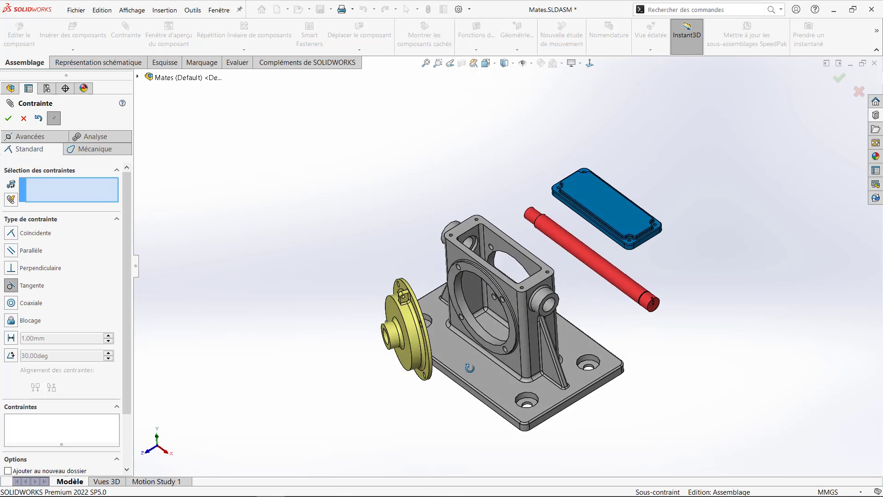
scroll(413, 318, "down", 3)
scroll(413, 317, "down", 2)
left_click(543, 389)
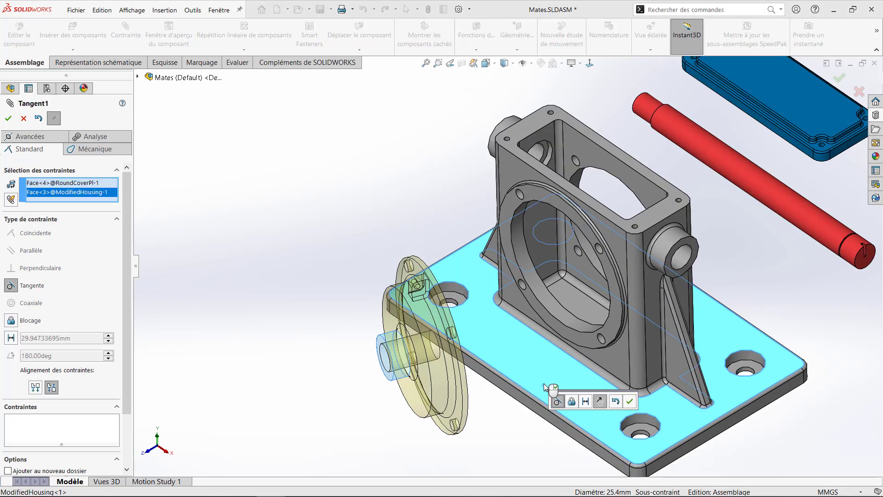
left_click(600, 403)
left_click(630, 401)
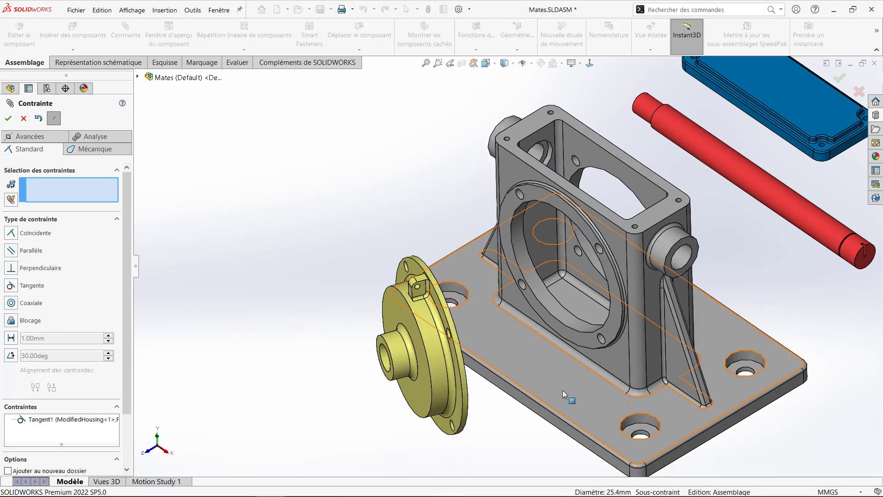
mouse_move(630, 401)
middle_mouse_down()
mouse_move(699, 349)
mouse_move(374, 308)
mouse_move(579, 396)
mouse_move(456, 313)
middle_mouse_up()
scroll(374, 307, "up", 3)
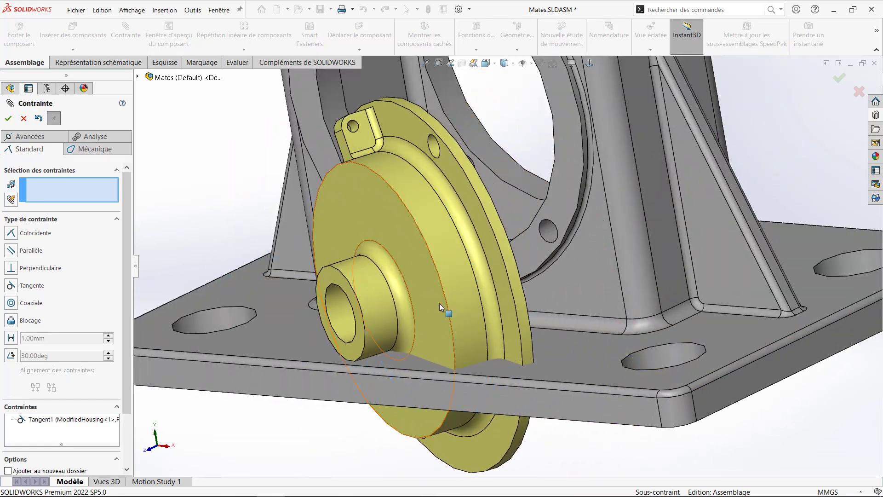
left_click(449, 64)
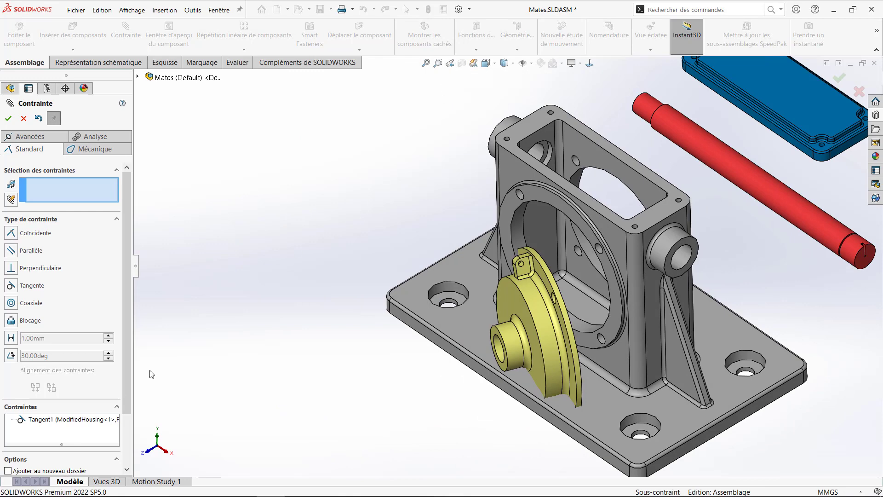
Delete the Tangent1 mate
left_click(82, 419)
right_click(82, 419)
left_click(115, 425)
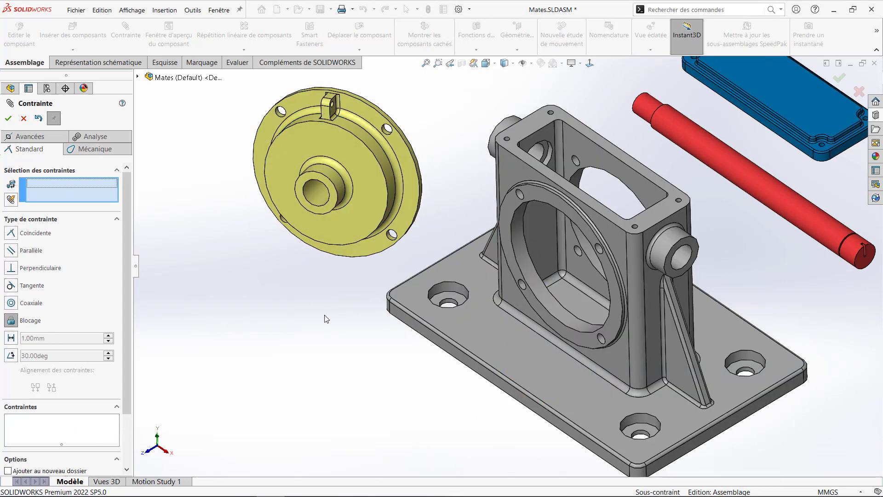
Lock the round cover plate to the rectangular cover plate with a lock mate
scroll(359, 287, "up", 3)
left_click(415, 222)
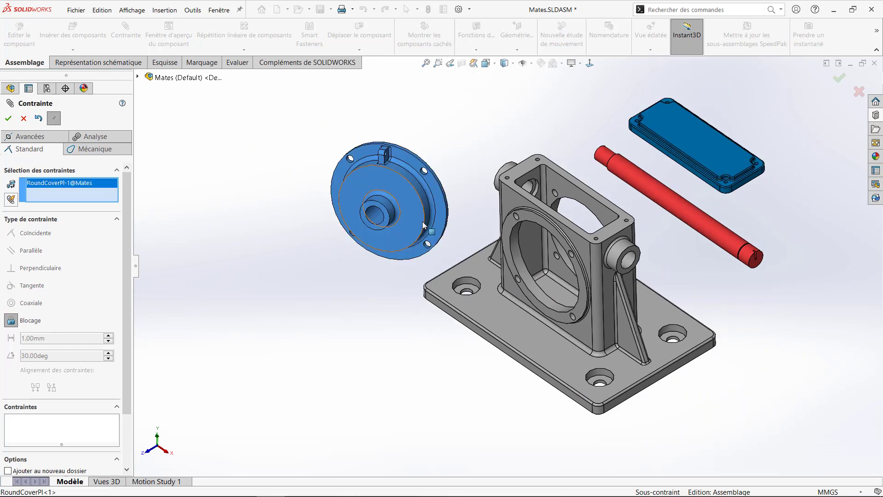
left_click(693, 166)
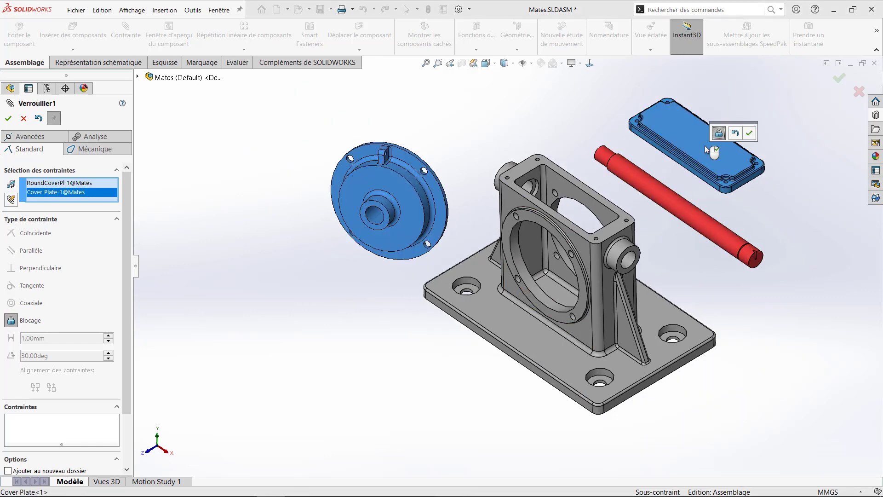
right_click(707, 149)
Drag the covers to test the lock, then delete Verrouiller1
mouse_move(686, 147)
left_mouse_down()
mouse_move(645, 139)
mouse_move(469, 170)
mouse_move(609, 144)
mouse_move(749, 158)
mouse_move(610, 169)
mouse_move(675, 148)
left_mouse_up()
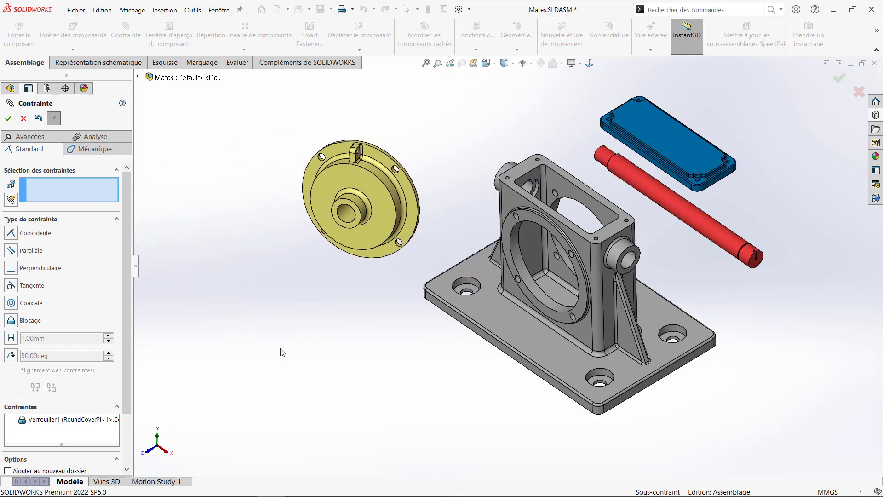
right_click(90, 420)
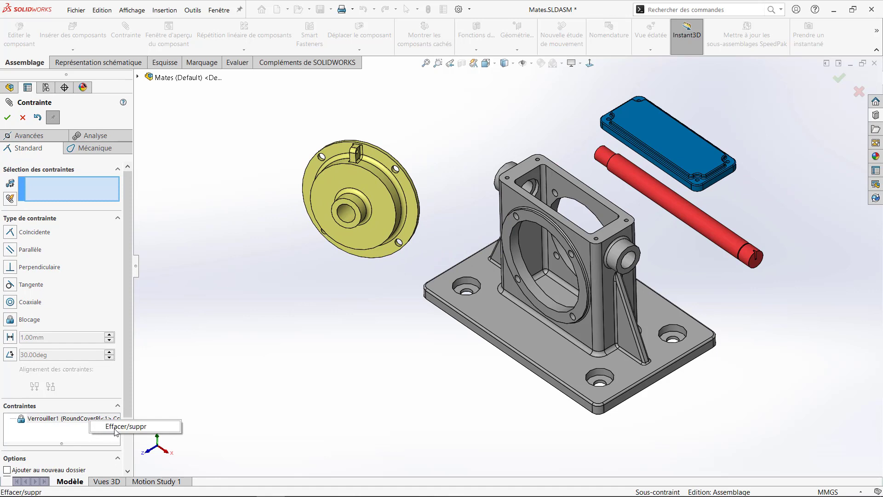
left_click(115, 427)
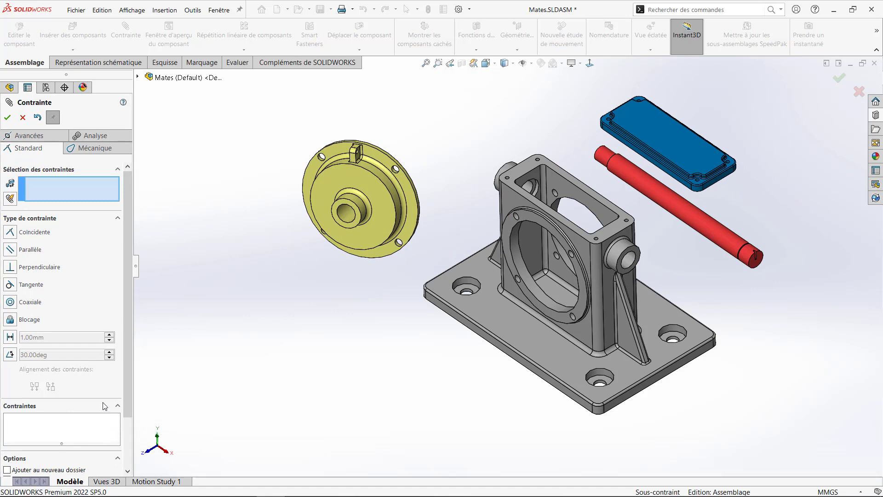
Add Distance1 of 41.00 mm between the round cover face and housing flange face
left_click(10, 337)
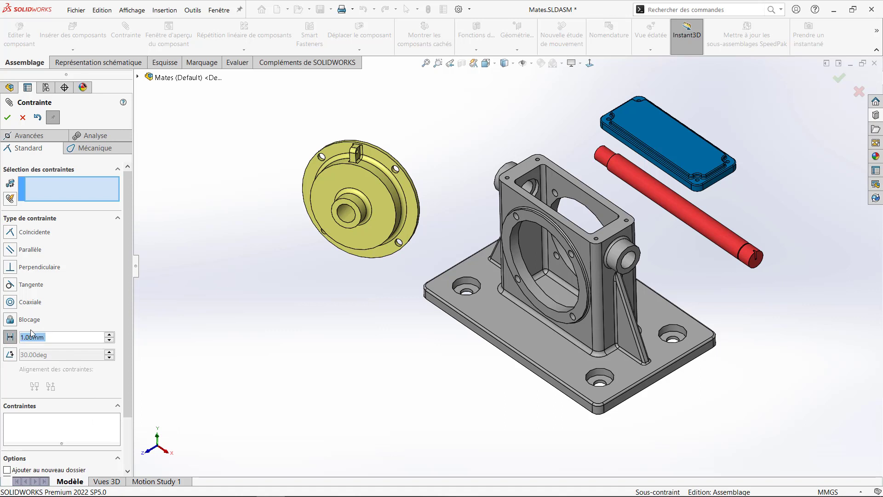
left_click(413, 230)
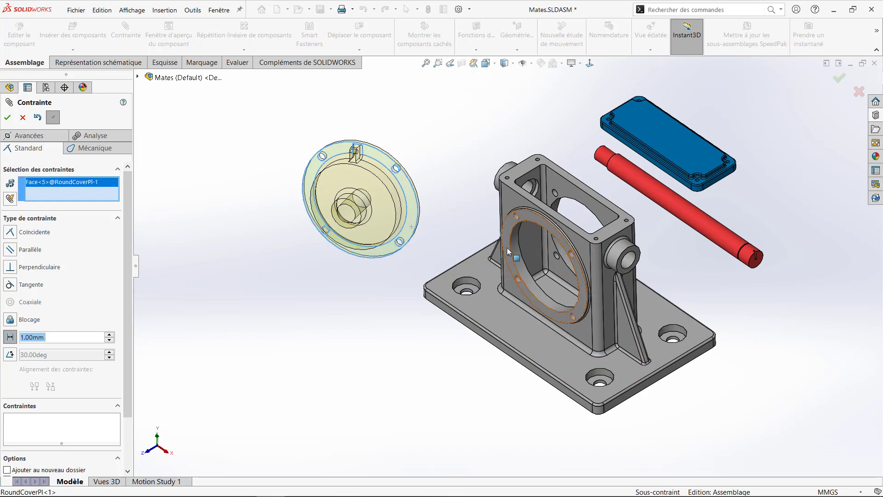
left_click(510, 229)
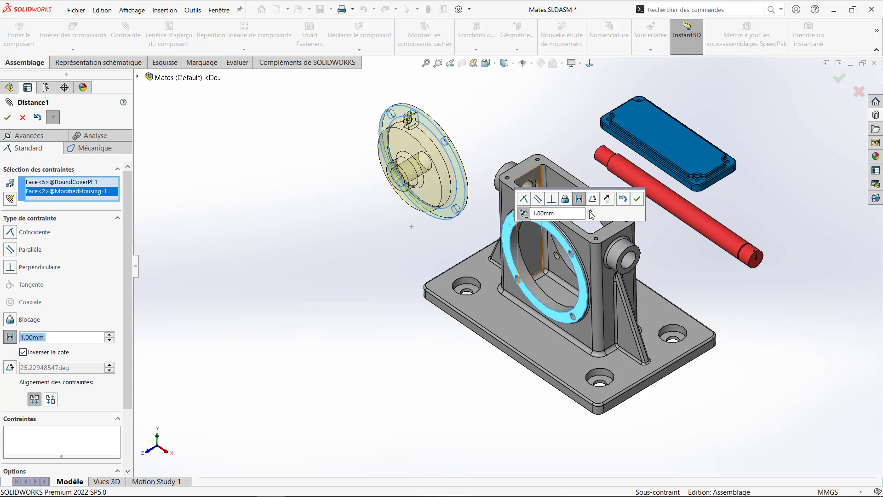
scroll(591, 215, "up", 4)
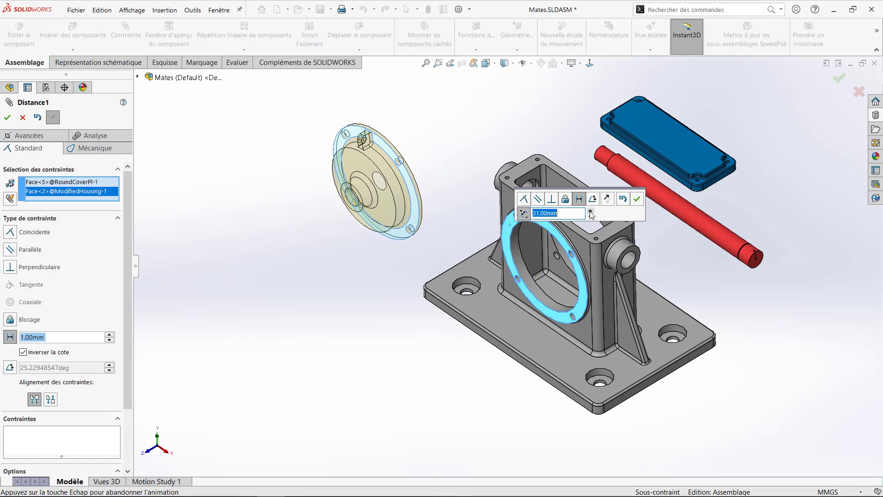
left_click(607, 201)
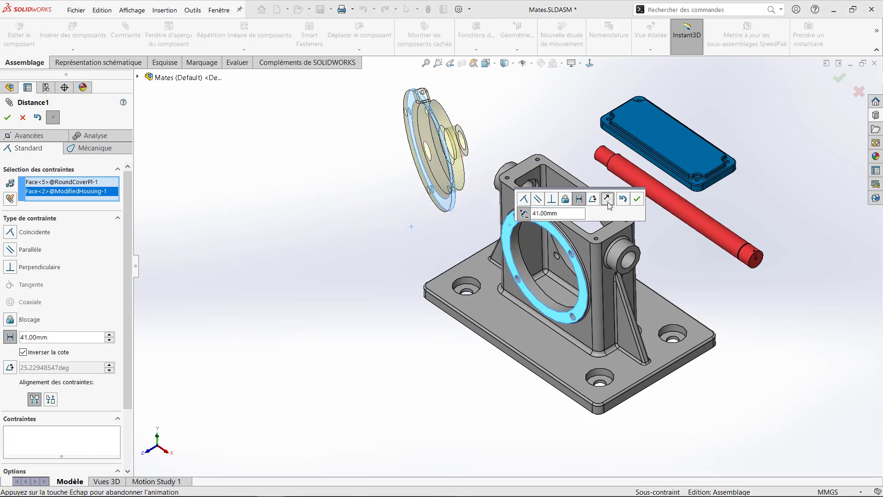
left_click(607, 203)
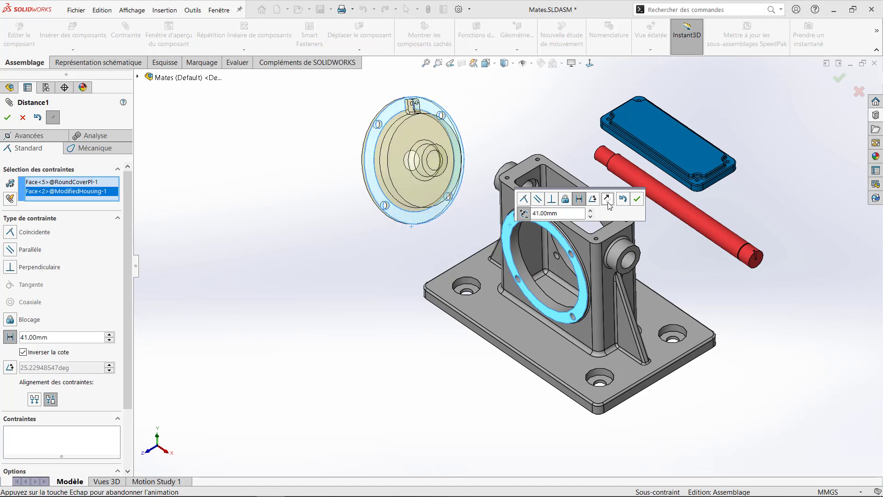
left_click(525, 213)
left_click(525, 213)
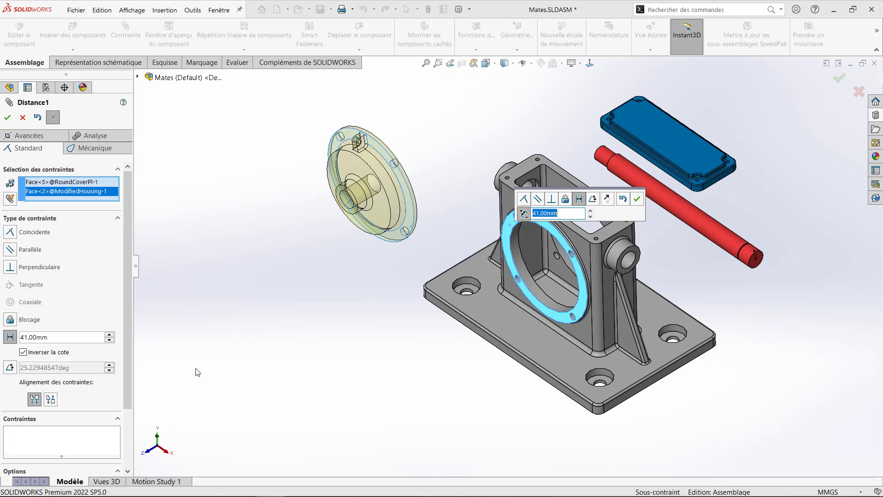
left_click(638, 200)
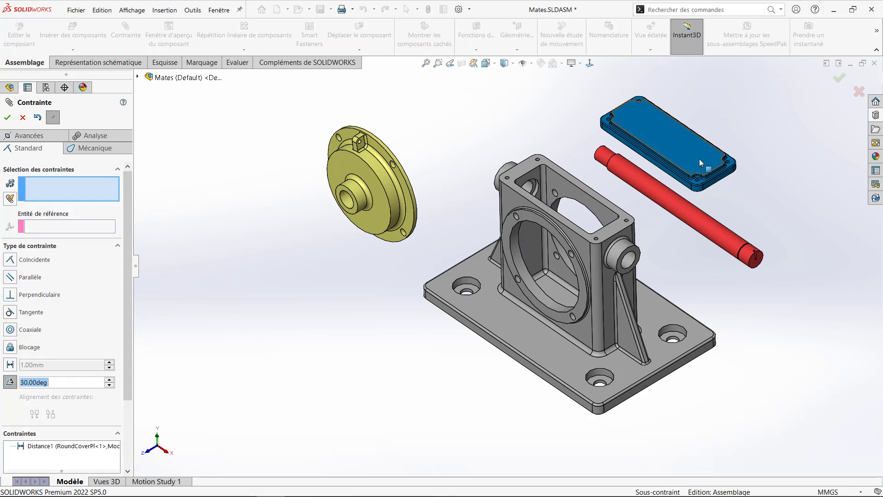
Add a 45° Angle1 mate between the rectangular cover plate and housing top face, then close Mate
scroll(736, 151, "down", 5)
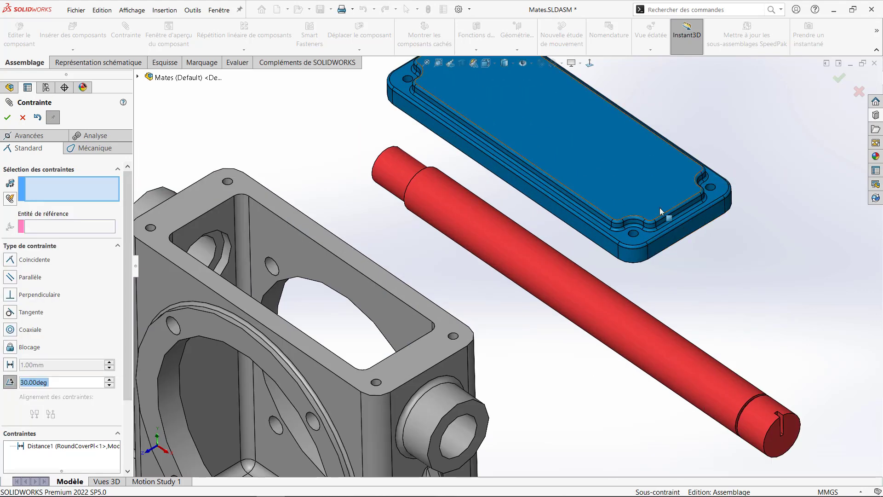
left_click(644, 203)
scroll(643, 200, "up", 2)
scroll(643, 200, "up", 3)
left_click(457, 314)
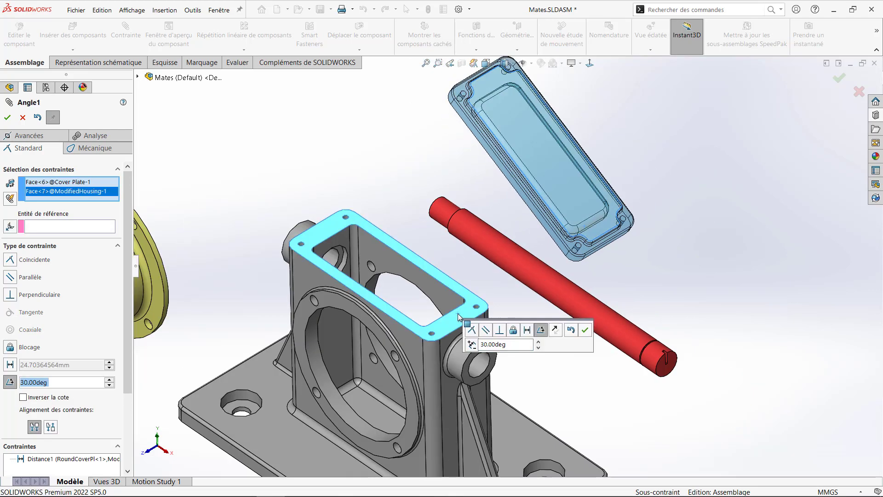
left_click(539, 342)
type("45")
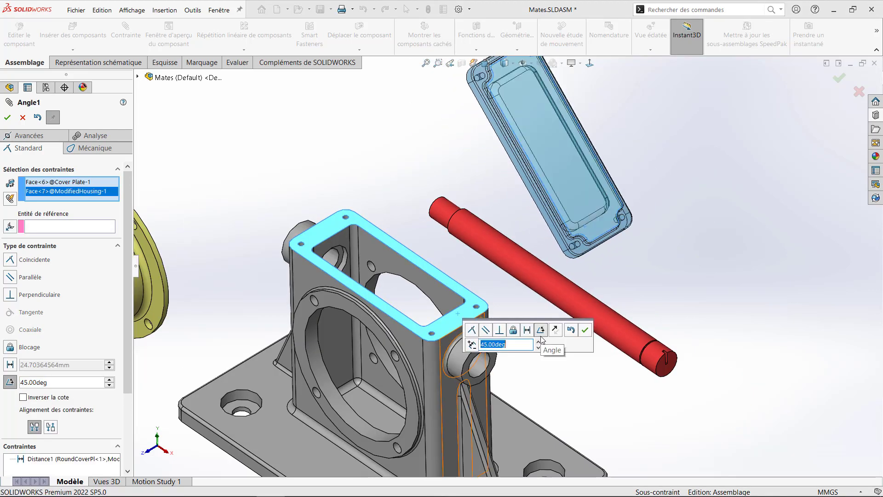
key("Return")
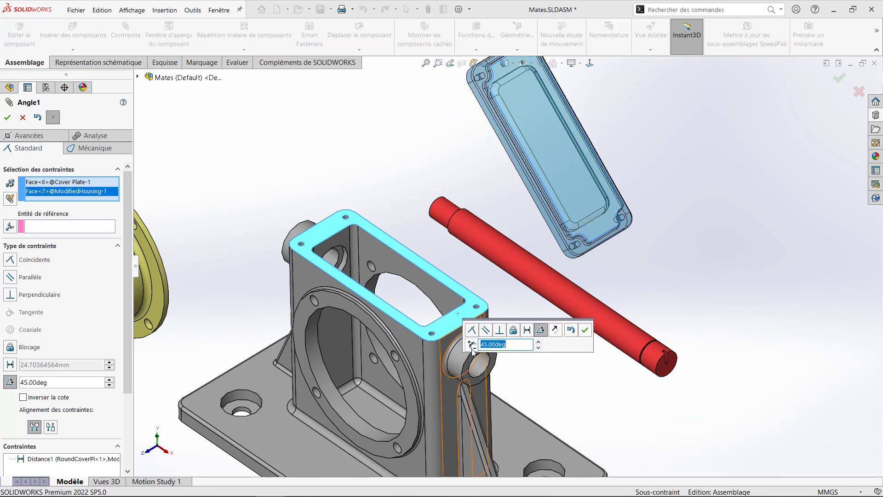
left_click(585, 330)
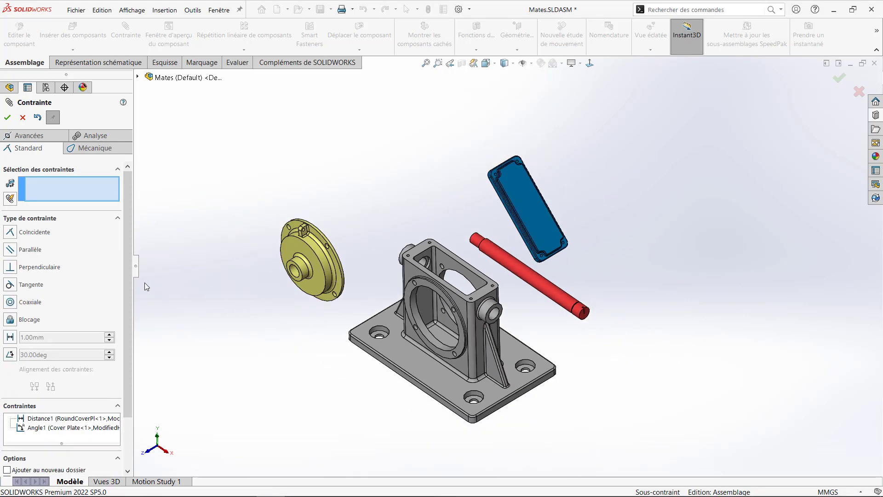
scroll(69, 322, "down", 3)
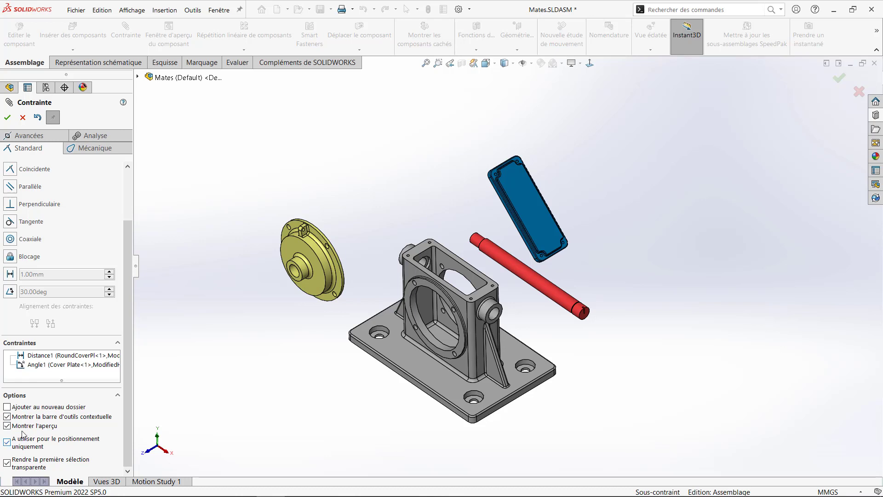
left_click(8, 118)
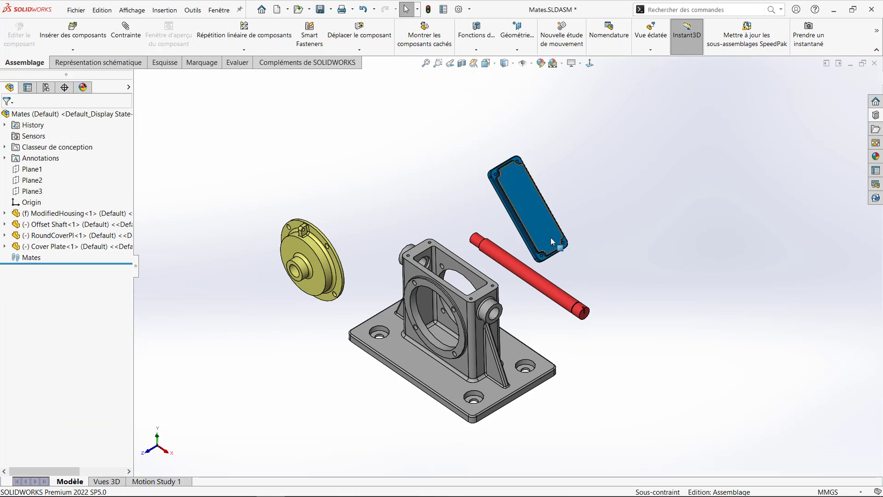
Rotate the rectangular and round cover plates into view and clear the selection
mouse_move(569, 239)
right_mouse_down()
mouse_move(515, 106)
mouse_move(462, 191)
right_mouse_up()
right_click_drag(322, 280, 415, 325)
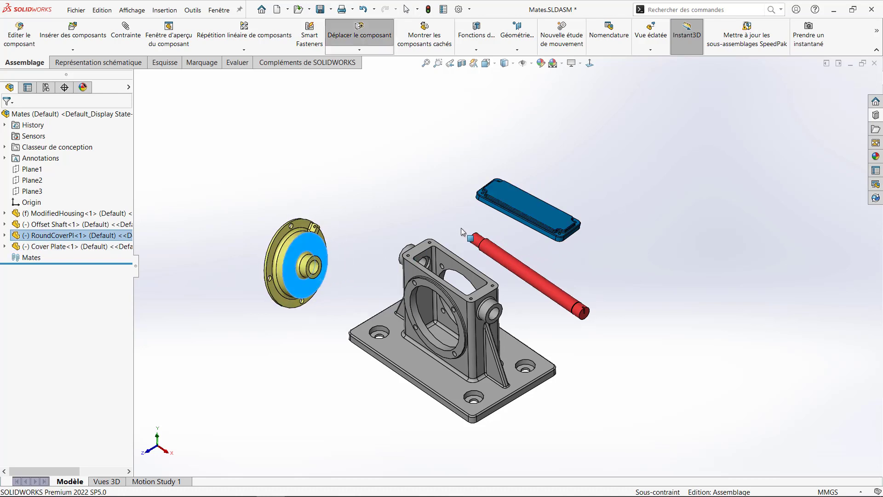
left_click(333, 364)
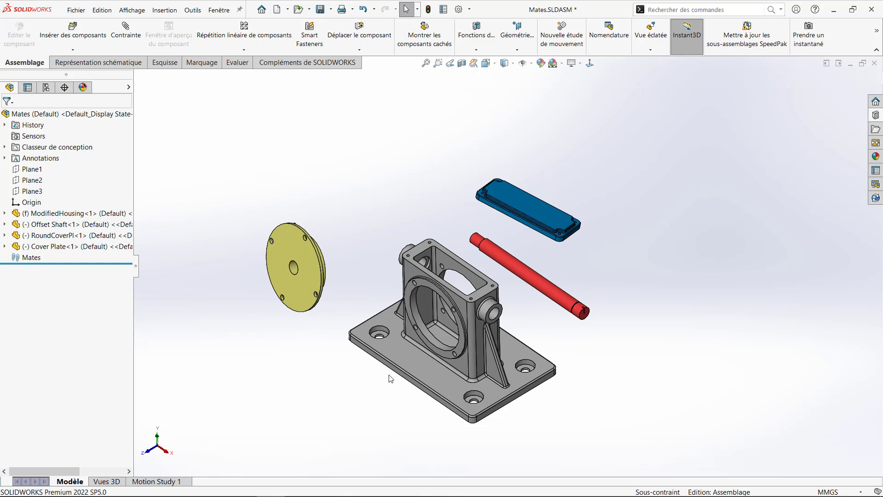
Quick-mate the round cover's flat face coincident to the housing mounting face, flipped outward
scroll(436, 357, "down", 2)
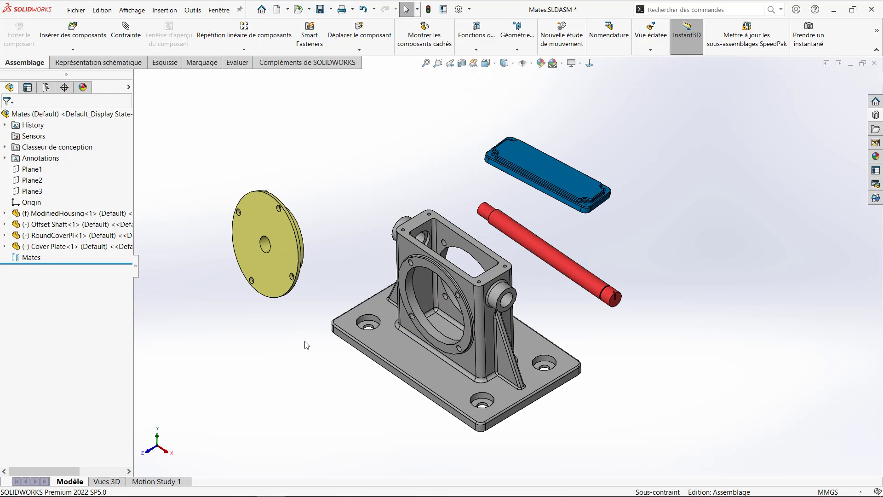
left_click(288, 252, "ctrl")
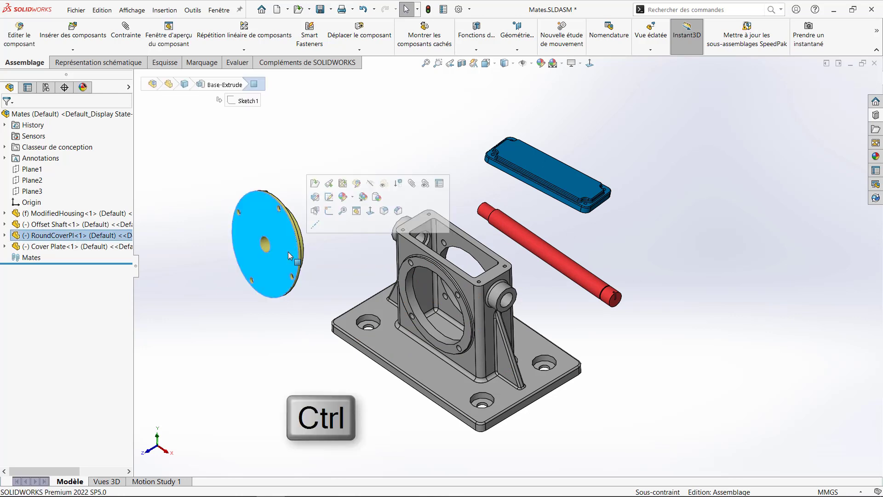
left_click(406, 272, "ctrl")
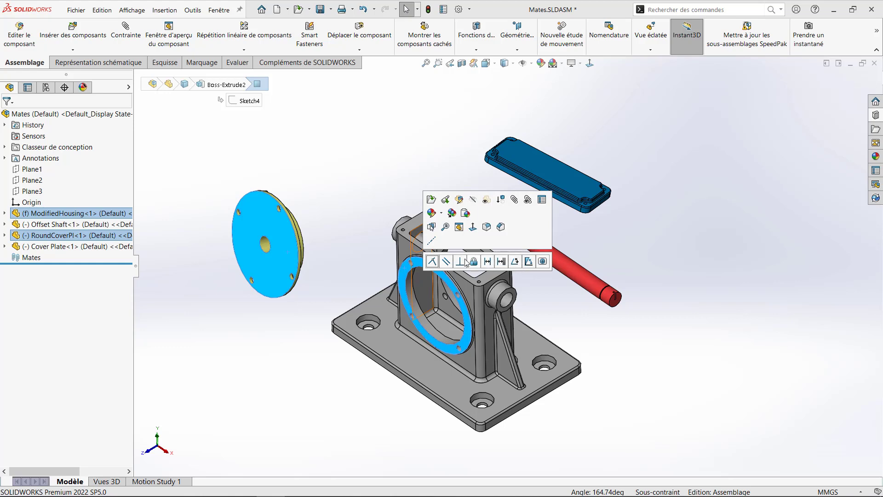
left_click(434, 263)
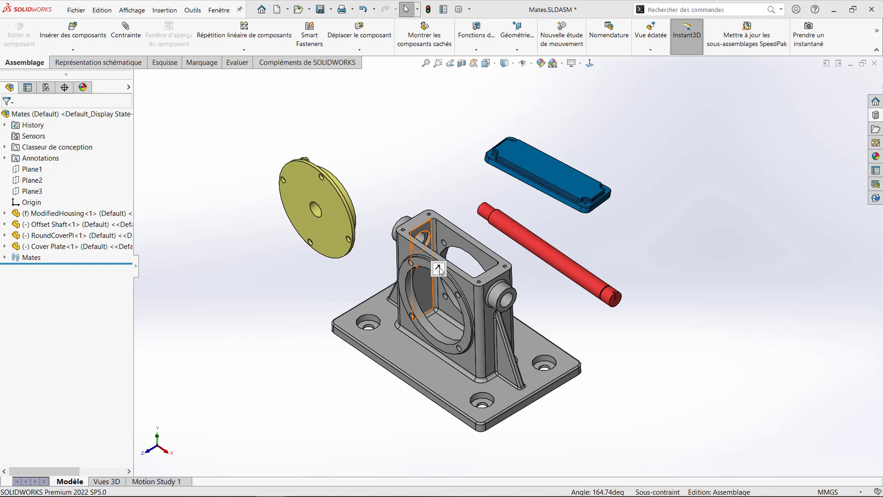
left_click(438, 269)
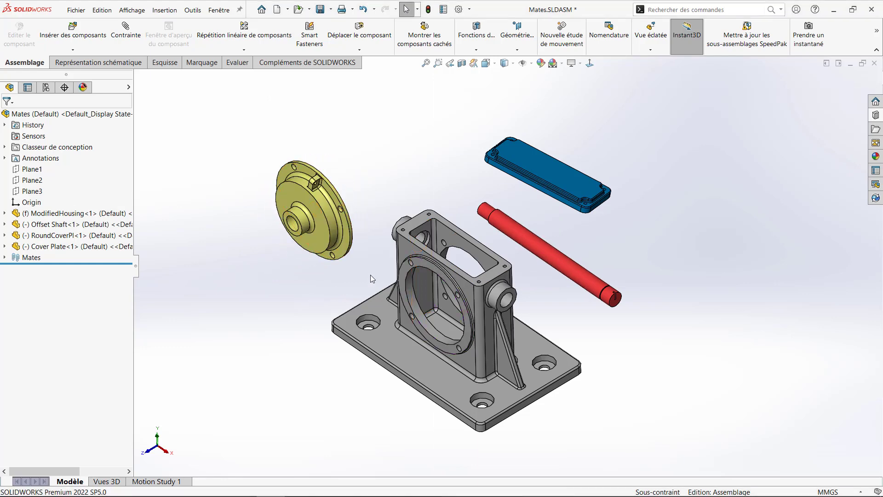
scroll(370, 274, "down", 5)
left_click(331, 141)
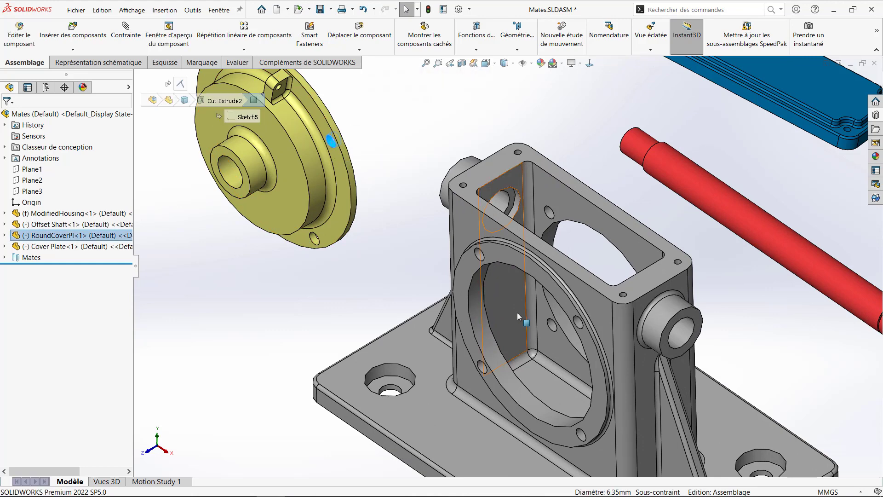
Make a round cover hole concentric with the matching housing hole
scroll(518, 316, "down", 5)
left_click(566, 305, "ctrl")
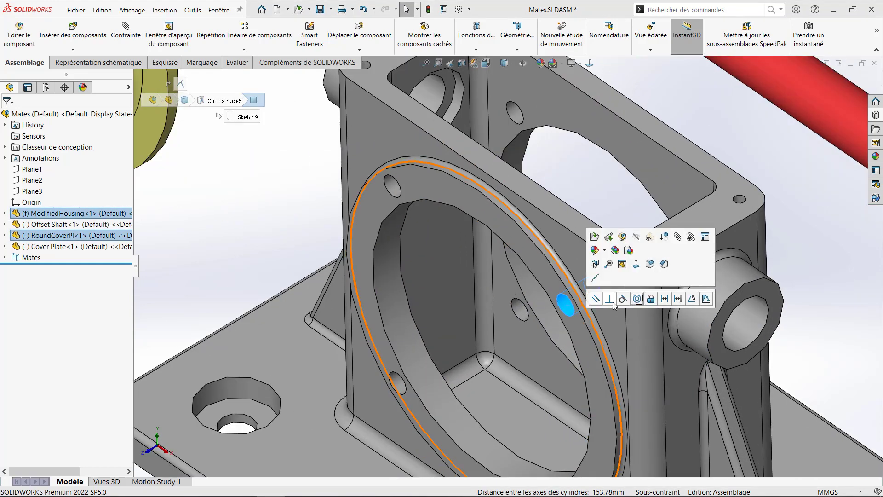
left_click(637, 298)
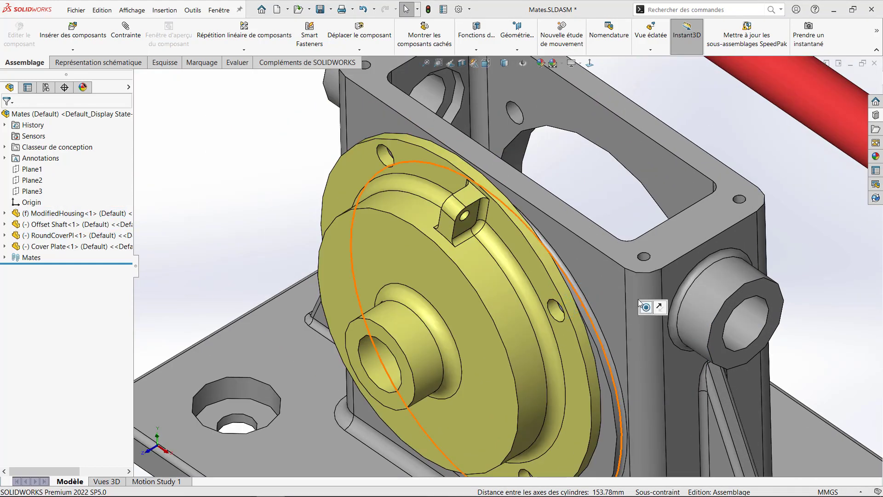
Align the cover's rim coaxially with the housing bore and zoom to fit
scroll(626, 317, "up", 5)
scroll(547, 402, "down", 5)
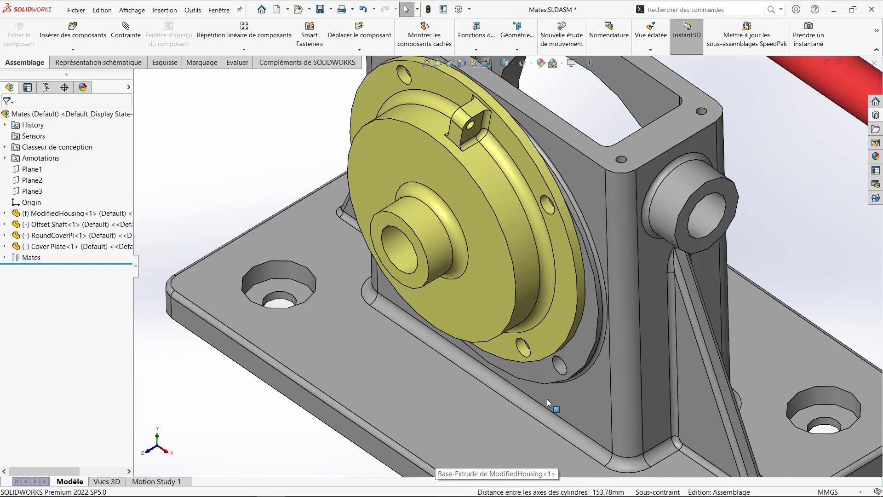
scroll(586, 320, "down", 3)
left_click(566, 286)
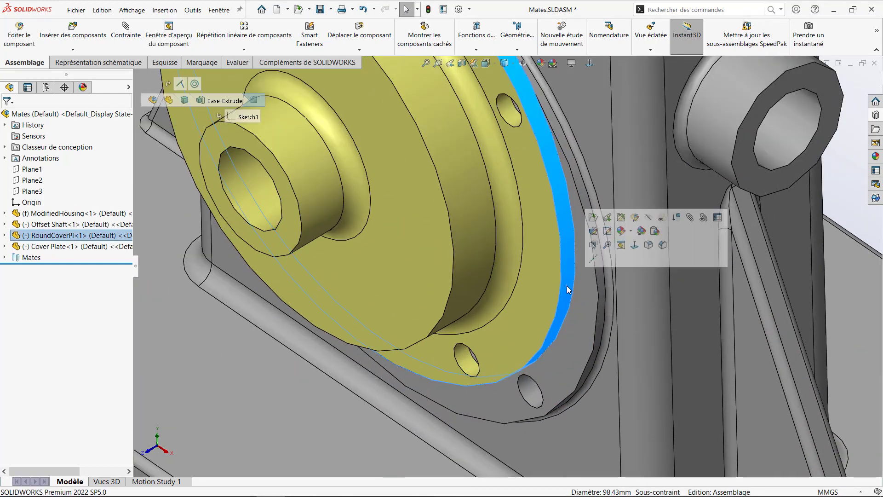
left_click(600, 329, "ctrl")
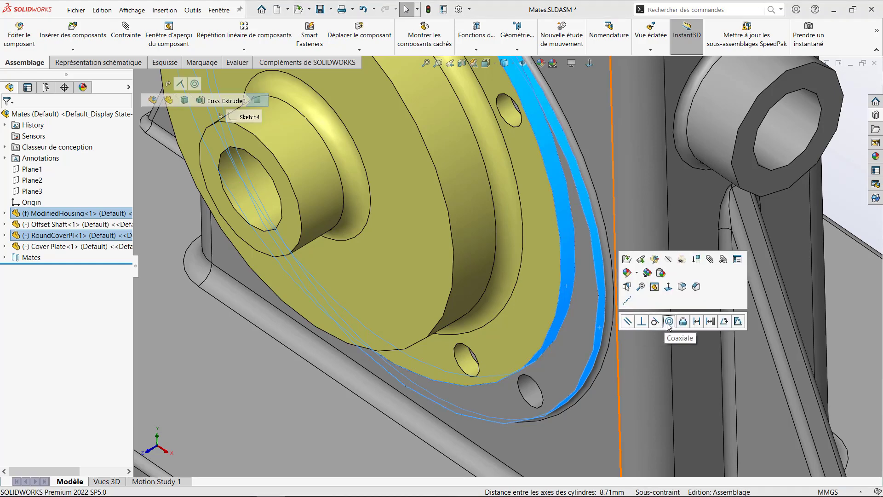
left_click(669, 321)
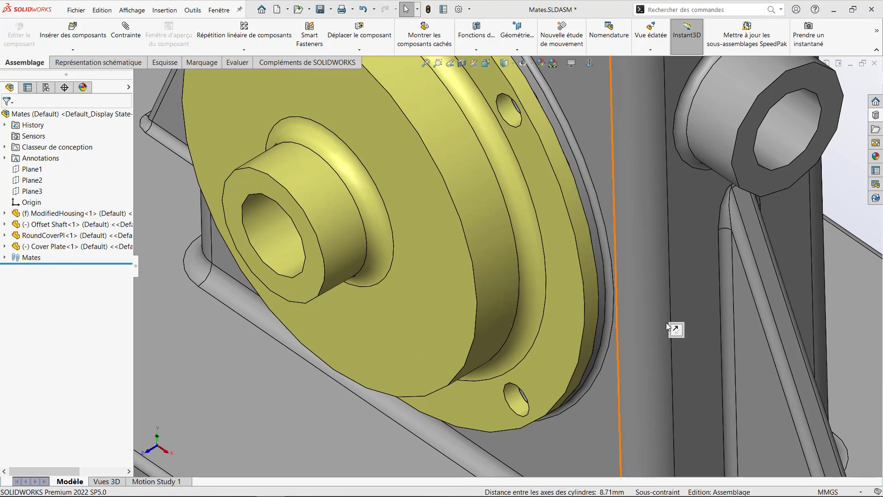
key("f")
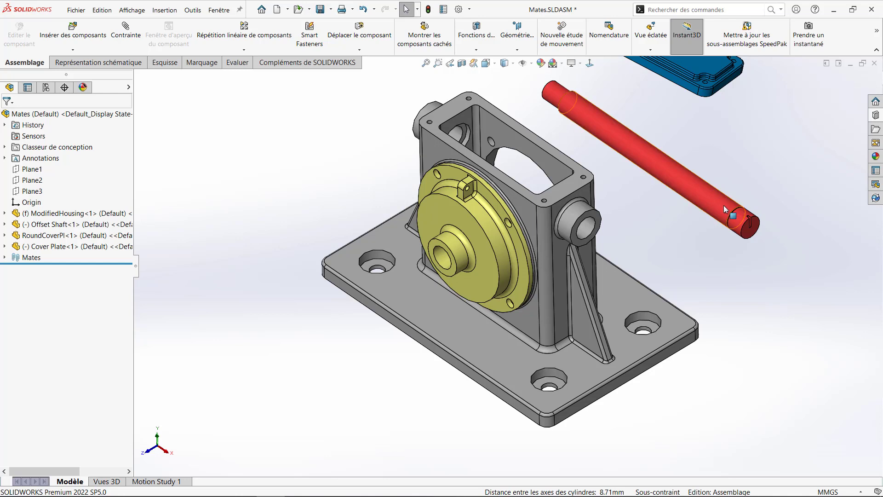
Snap the offset shaft concentric into the housing's side bore with an Alt-drag SmartMate
key("alt")
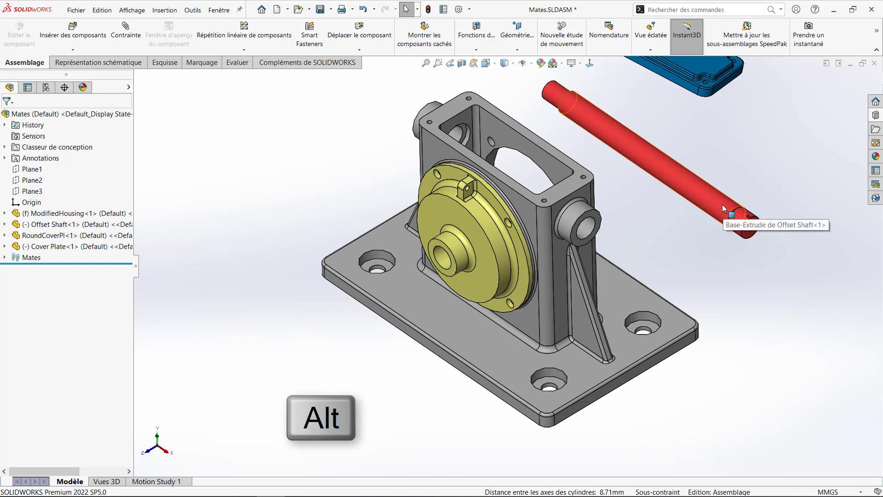
left_click(722, 204, "alt")
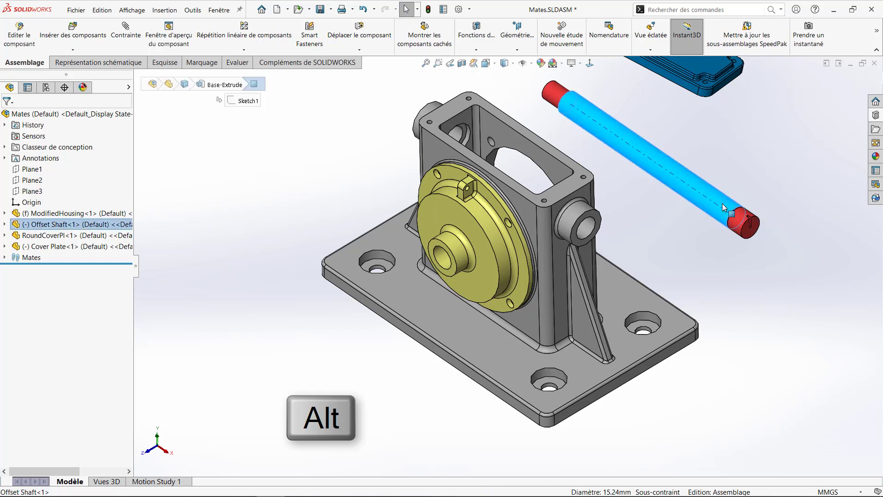
mouse_move(723, 207)
left_mouse_down("alt")
mouse_move(622, 230)
mouse_move(584, 230)
mouse_move(582, 216)
left_mouse_up("alt")
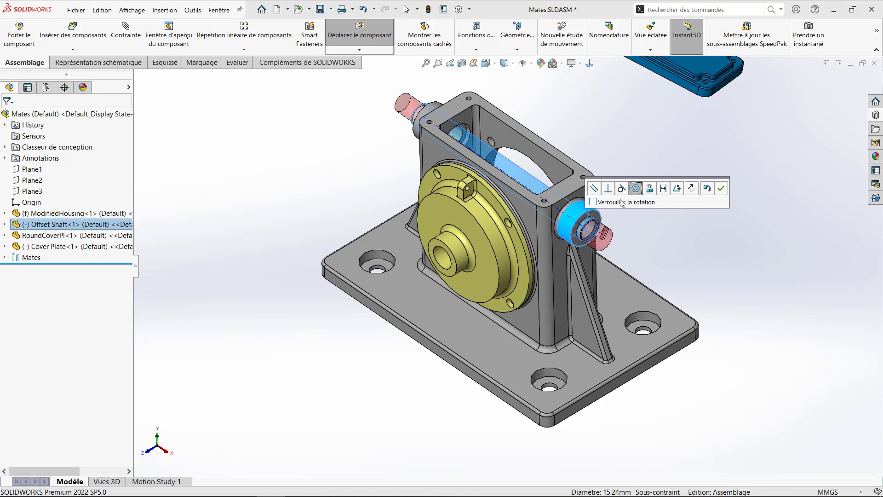
left_click(721, 190)
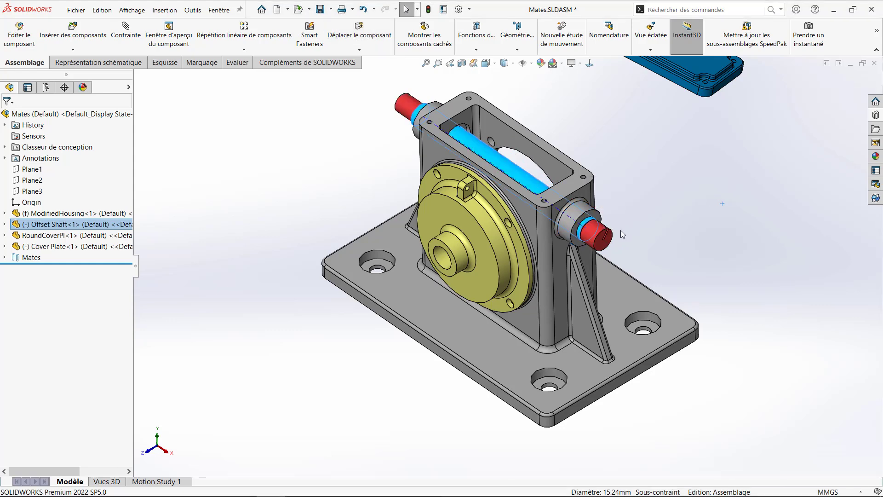
Seat the shaft shoulder coincident against the housing boss's outer face
scroll(597, 234, "down", 3)
scroll(545, 225, "down", 3)
scroll(545, 225, "down", 2)
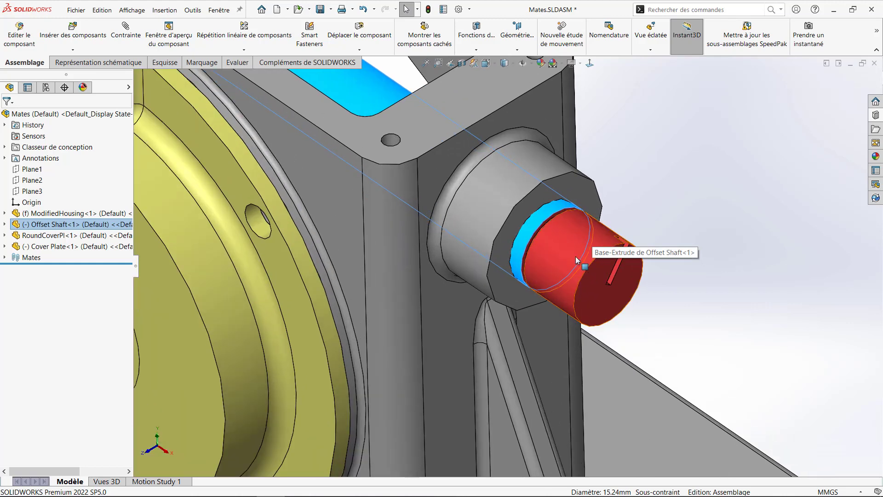
mouse_move(575, 256)
left_mouse_down()
mouse_move(584, 280)
mouse_move(527, 257)
left_mouse_up()
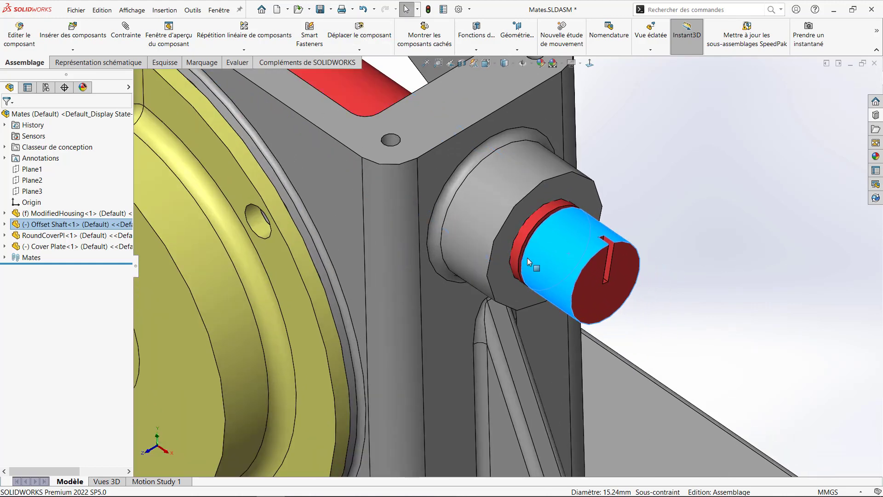
scroll(528, 253, "down", 2)
scroll(528, 250, "down", 2)
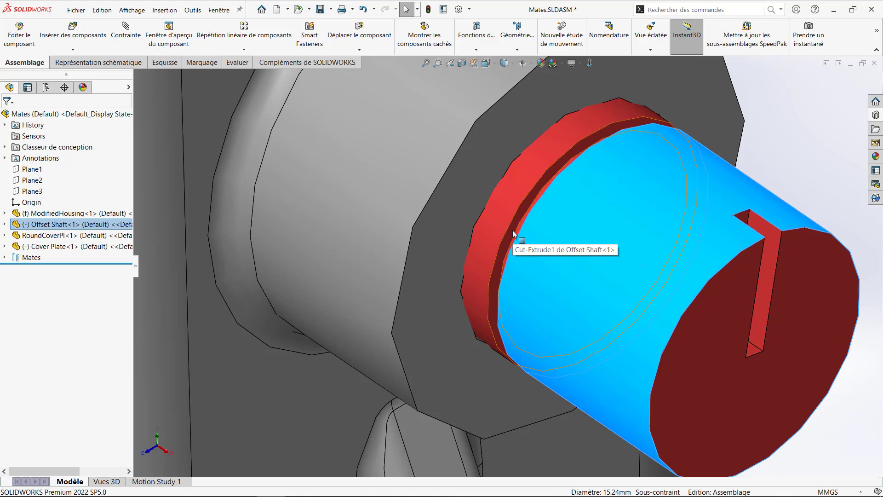
left_click_drag(514, 233, 451, 233)
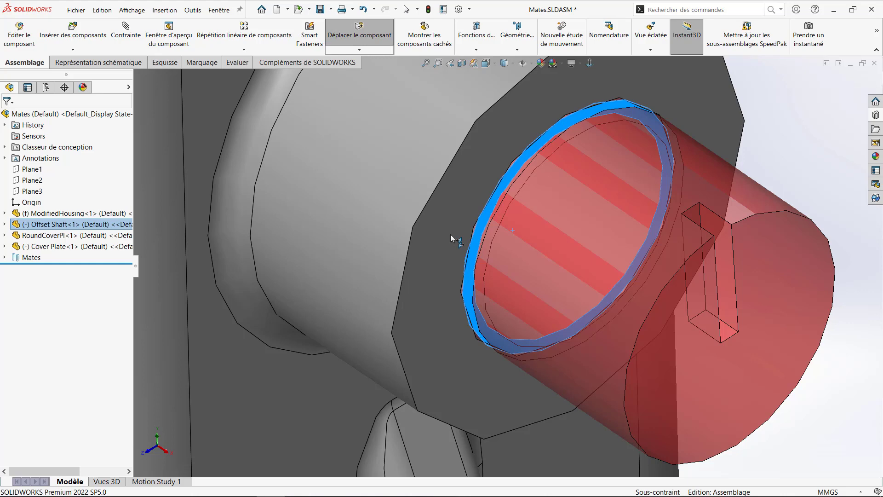
left_click(451, 235)
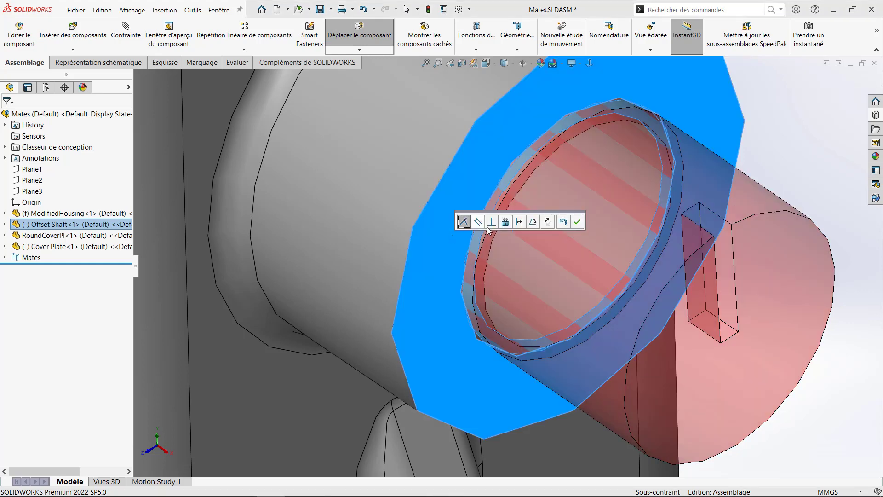
left_click(578, 223)
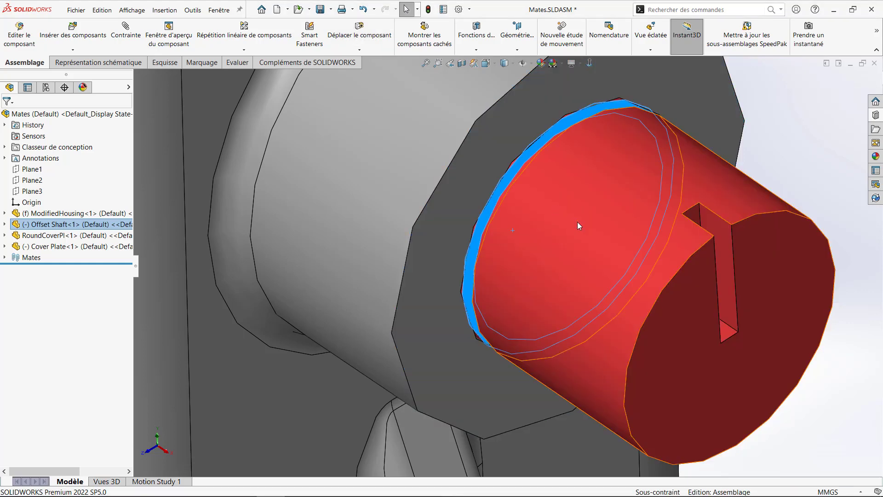
Spin the shaft to confirm it still rotates in the bore
scroll(572, 228, "up", 2)
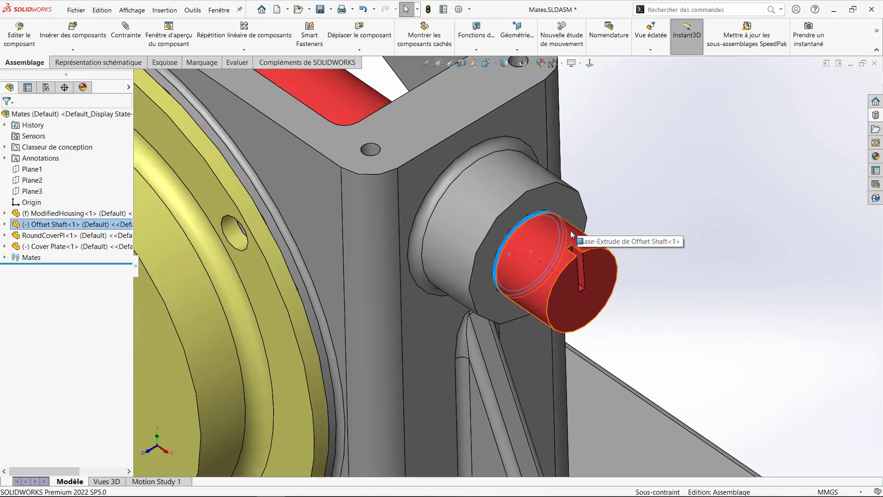
scroll(566, 242, "up", 2)
scroll(532, 259, "up", 2)
mouse_move(532, 259)
left_mouse_down()
mouse_move(501, 268)
mouse_move(595, 240)
left_mouse_up()
scroll(595, 239, "up", 3)
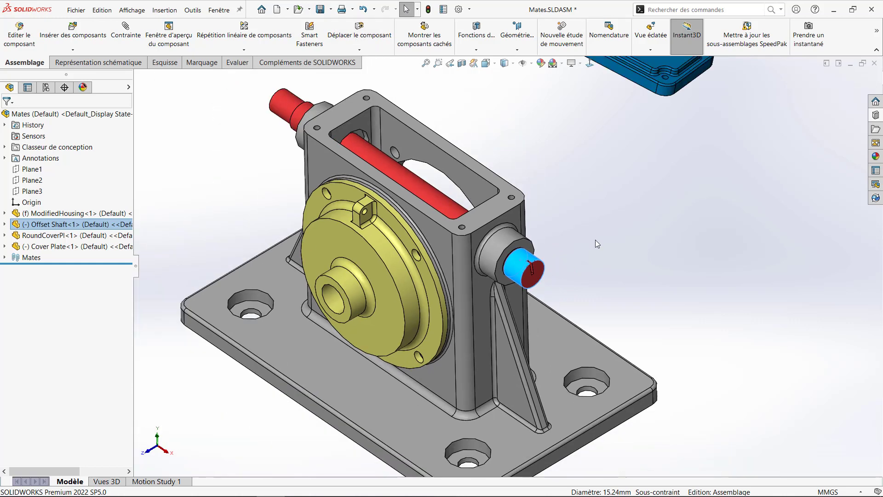
scroll(595, 239, "up", 3)
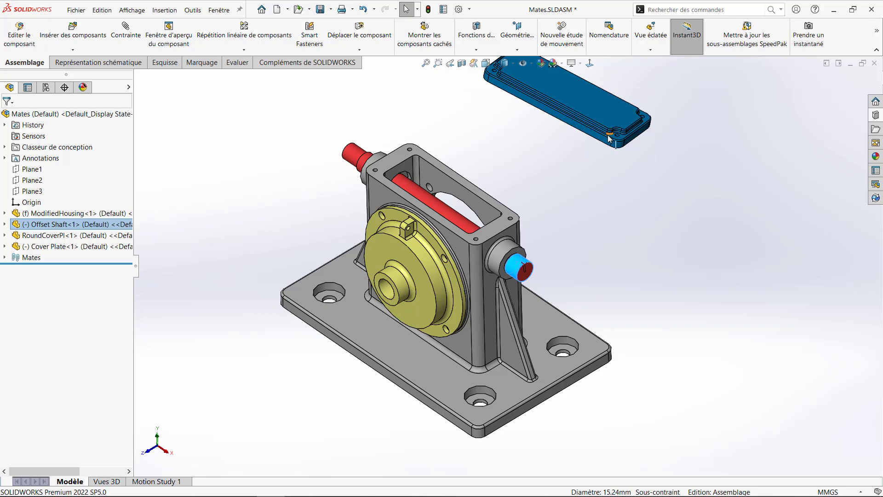
scroll(635, 117, "down", 3)
left_click(587, 185)
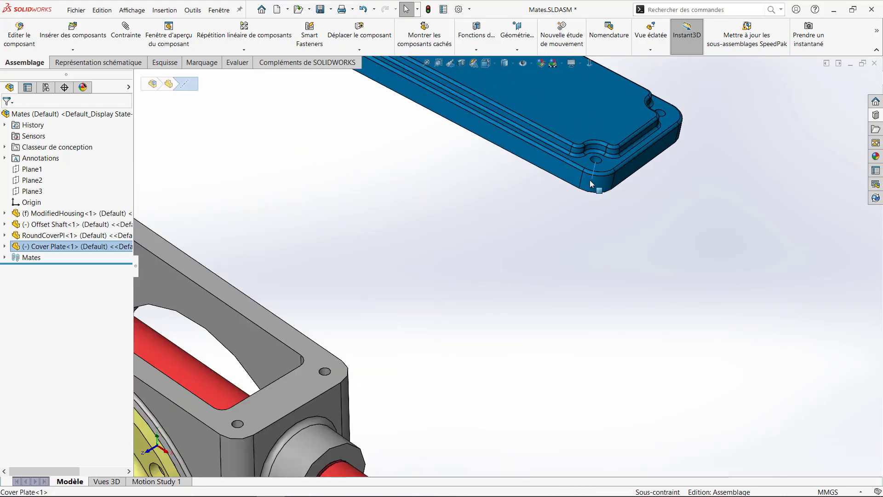
left_click(612, 141)
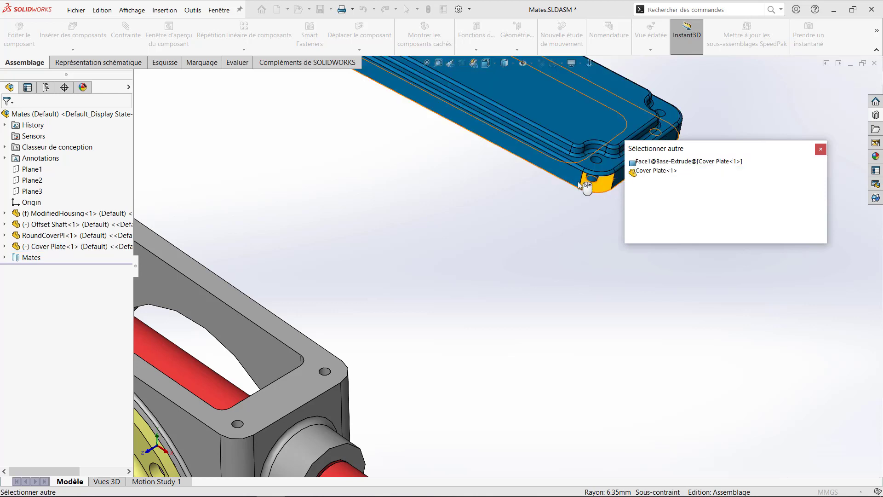
right_click(561, 199)
scroll(561, 199, "up", 2)
scroll(558, 203, "up", 3)
scroll(502, 294, "up", 3)
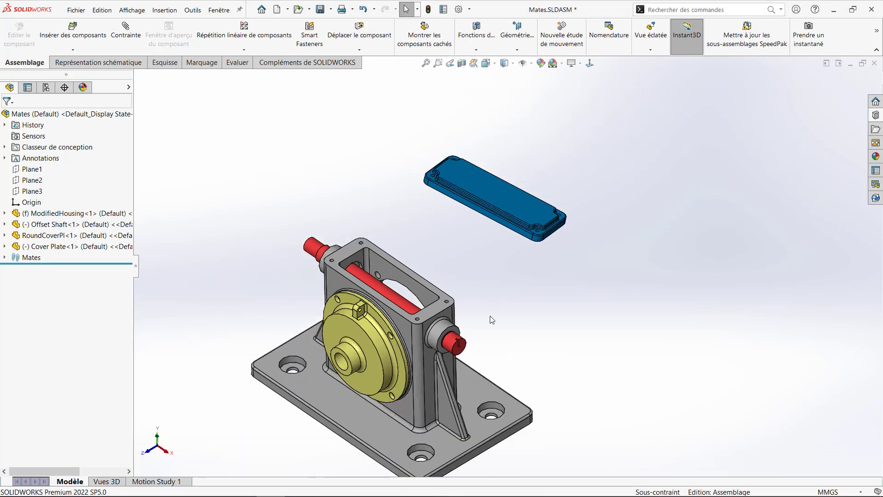
scroll(439, 416, "down", 5)
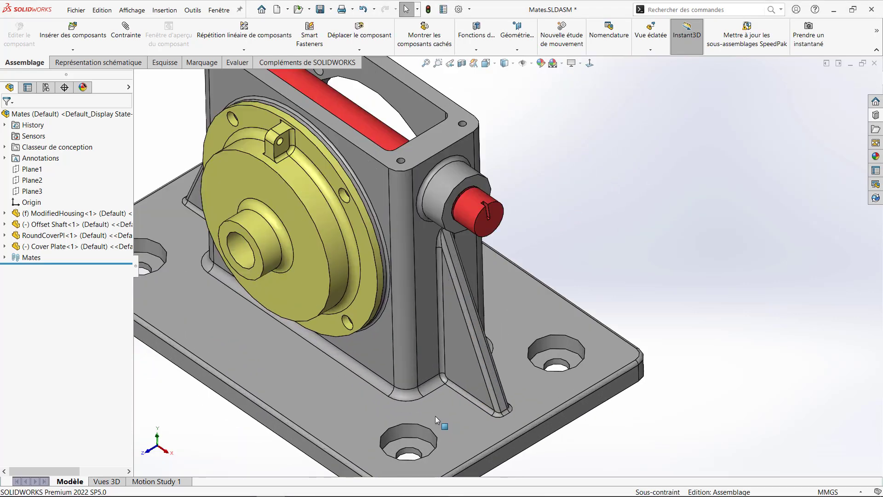
left_click(426, 352)
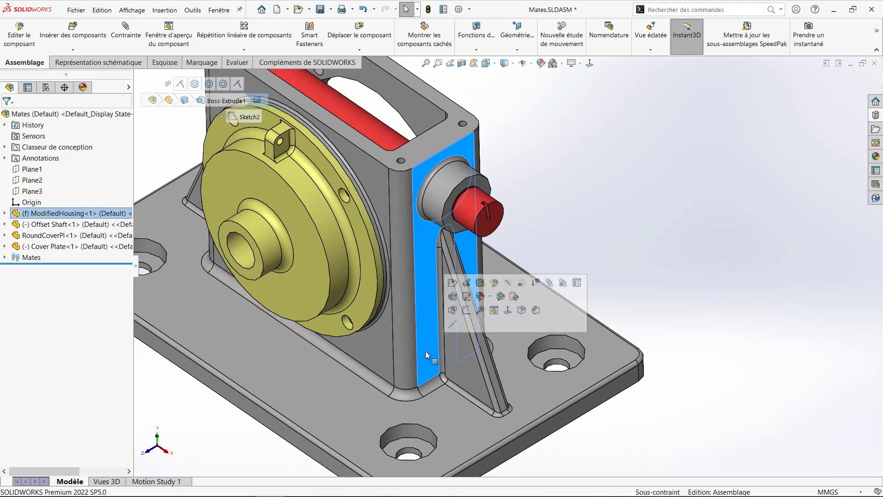
left_click(451, 310)
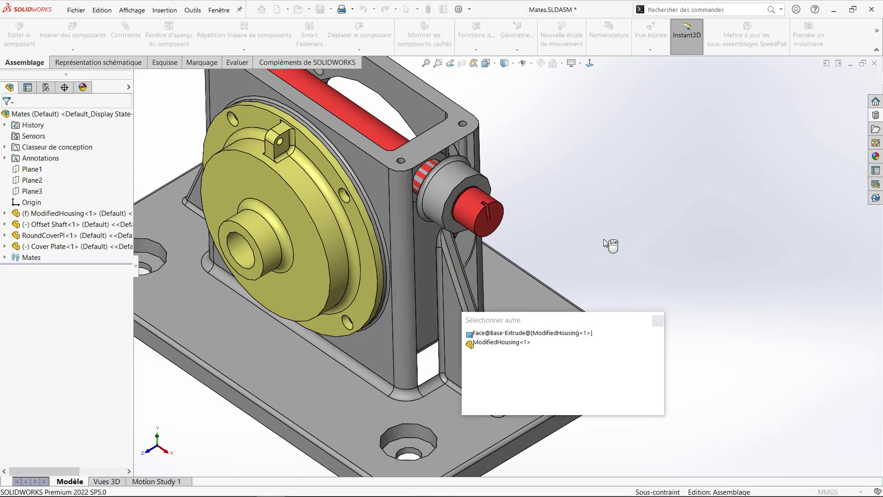
key("Escape")
scroll(614, 271, "up", 3)
scroll(525, 239, "up", 2)
scroll(551, 231, "down", 5)
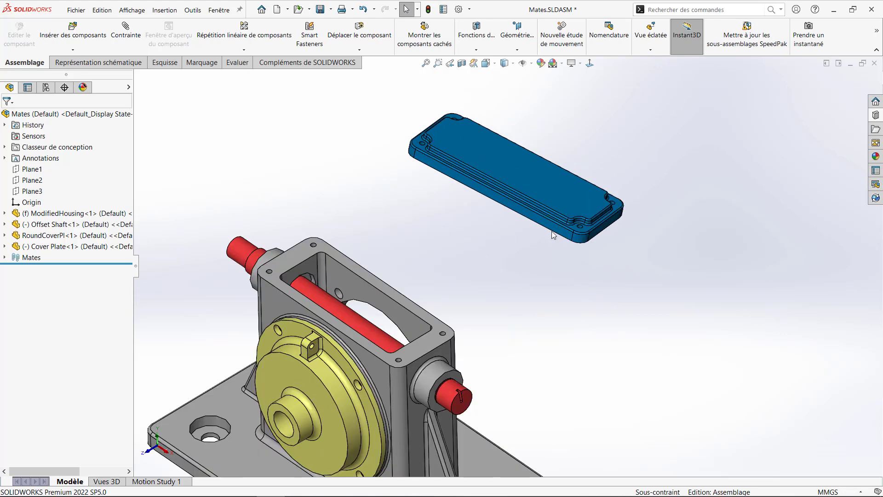
left_click(566, 239)
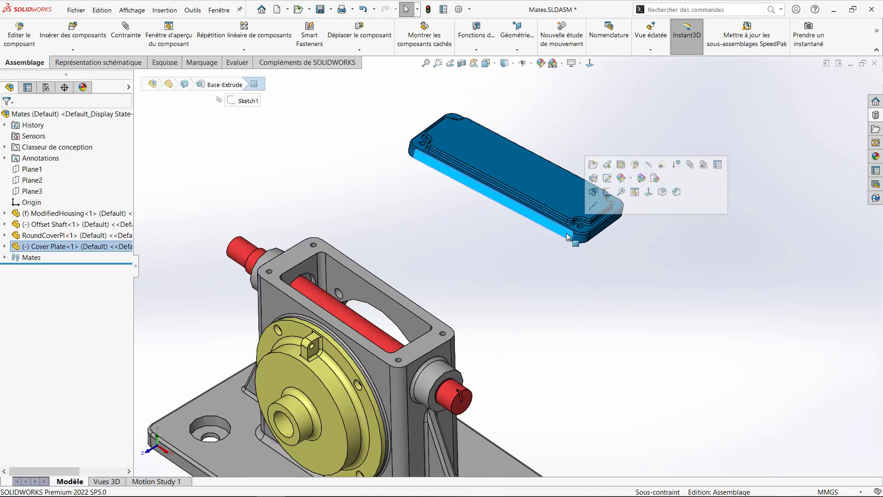
left_click(595, 195)
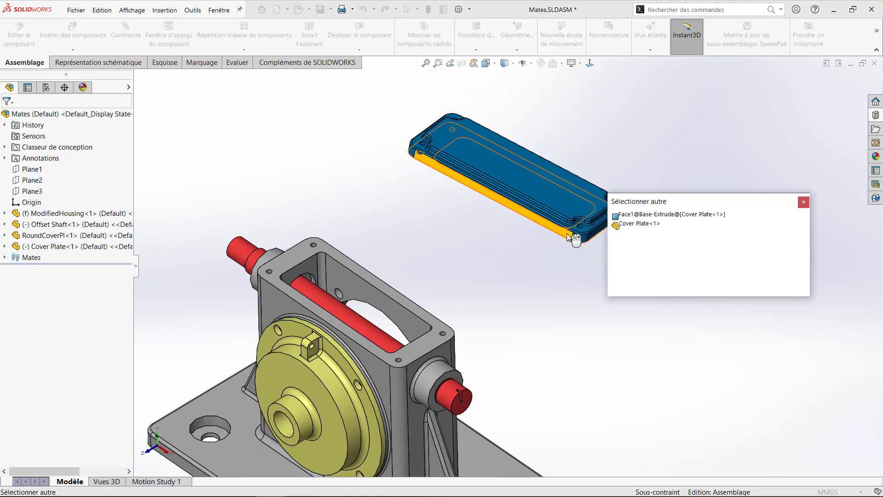
left_click(567, 233)
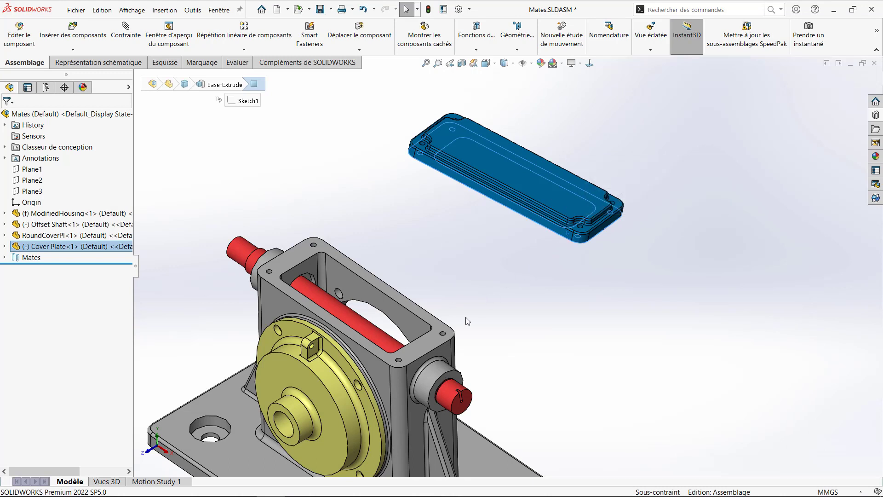
left_click(439, 339, "ctrl")
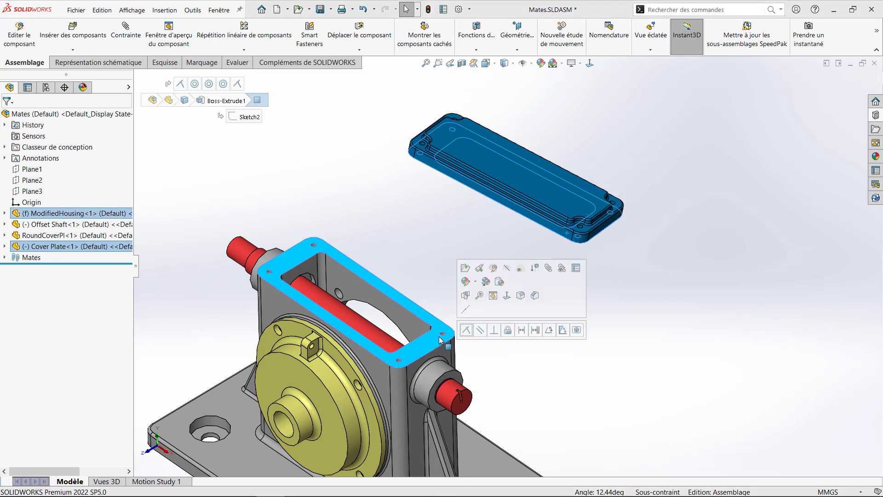
left_click(466, 330)
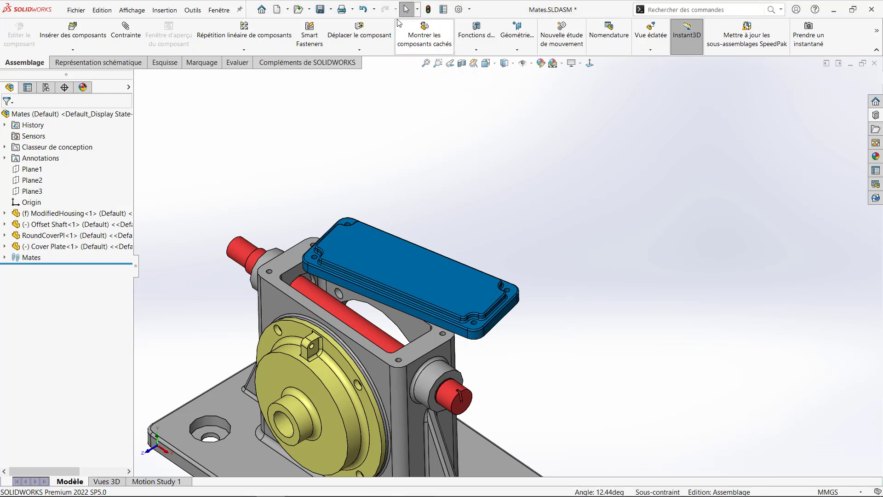
left_click(363, 9)
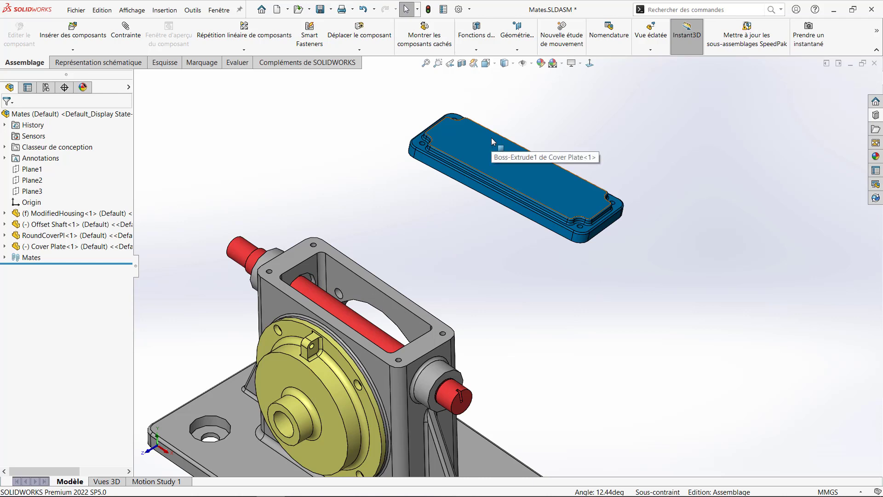
left_click(531, 182)
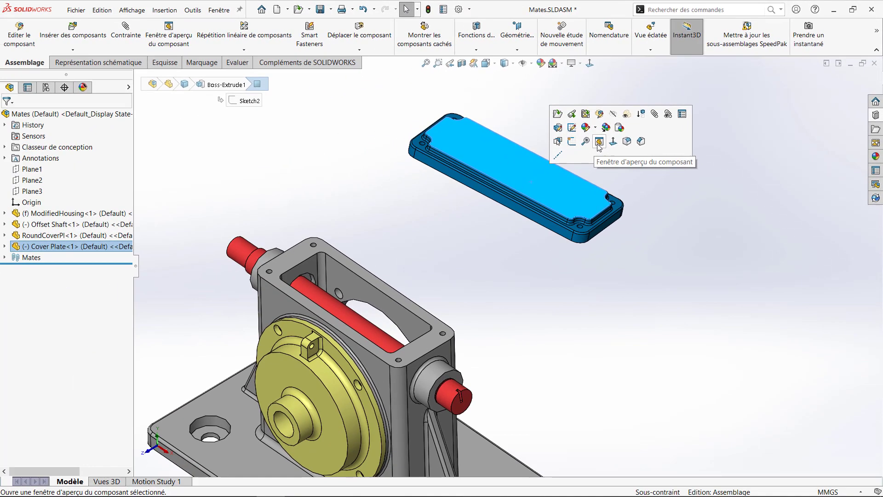
Show the cover plate in a component preview window, rotated to expose its underside
left_click(441, 225)
mouse_move(643, 199)
right_mouse_down()
mouse_move(717, 202)
mouse_move(730, 192)
mouse_move(711, 164)
mouse_move(670, 181)
mouse_move(684, 181)
mouse_move(599, 143)
mouse_move(674, 220)
mouse_move(457, 228)
right_mouse_up()
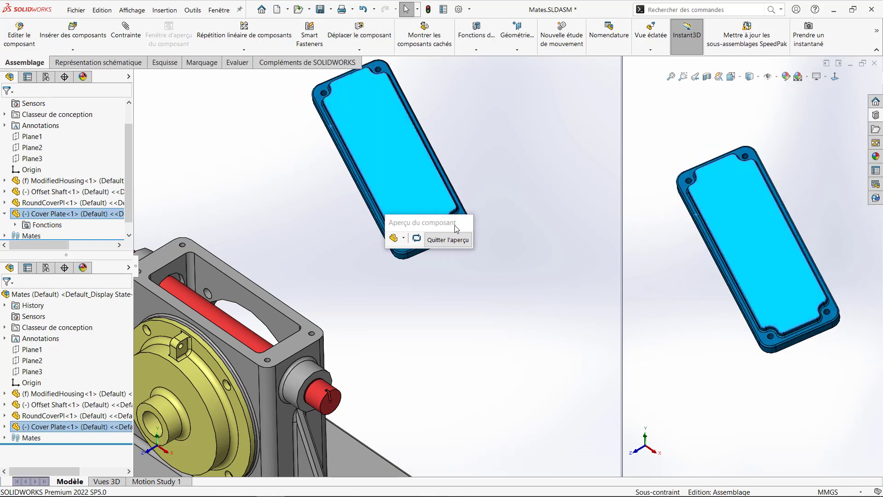
left_click(404, 238)
left_click(405, 240)
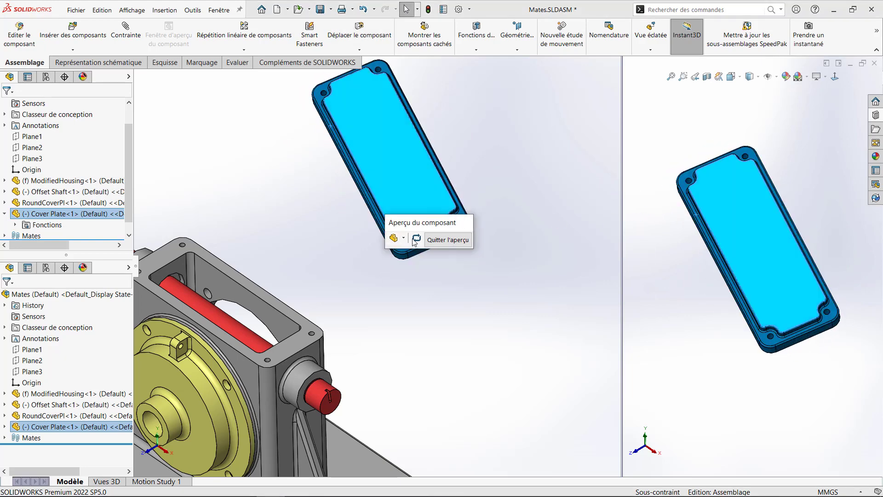
left_click(468, 277)
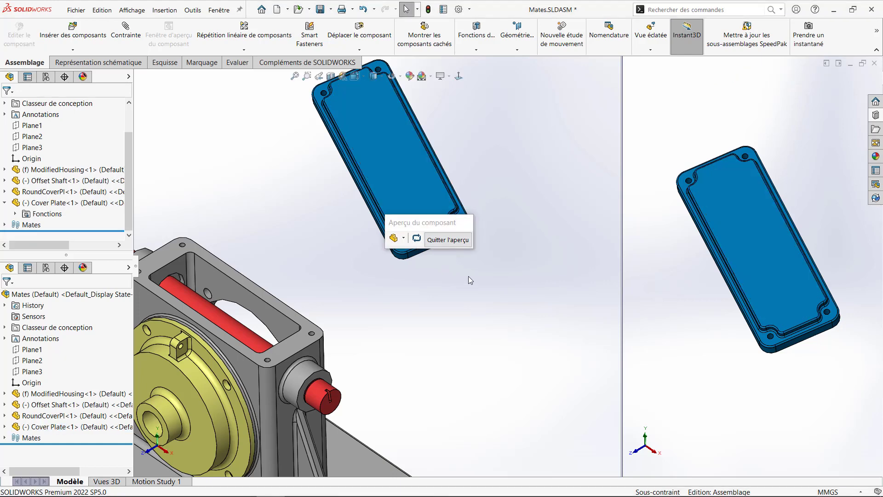
scroll(256, 413, "down", 3)
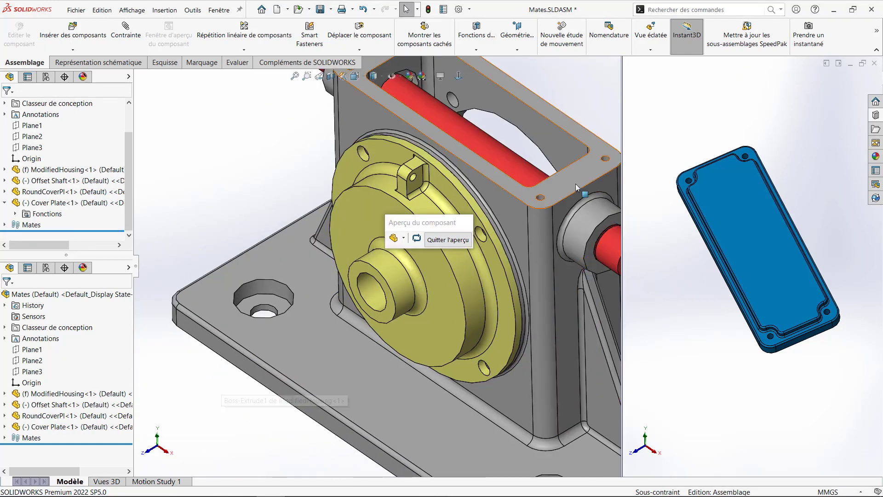
scroll(506, 234, "down", 3)
right_click_drag(724, 242, 779, 208)
middle_click_drag(779, 208, 787, 158)
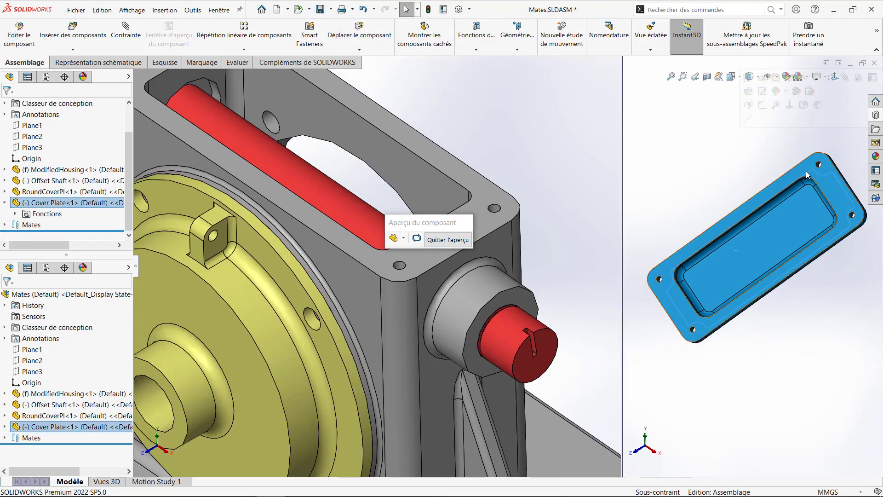
Mate the plate's underside coincident with the housing top face (Coincidente5), then exit the preview
left_click(773, 207)
left_click(483, 217)
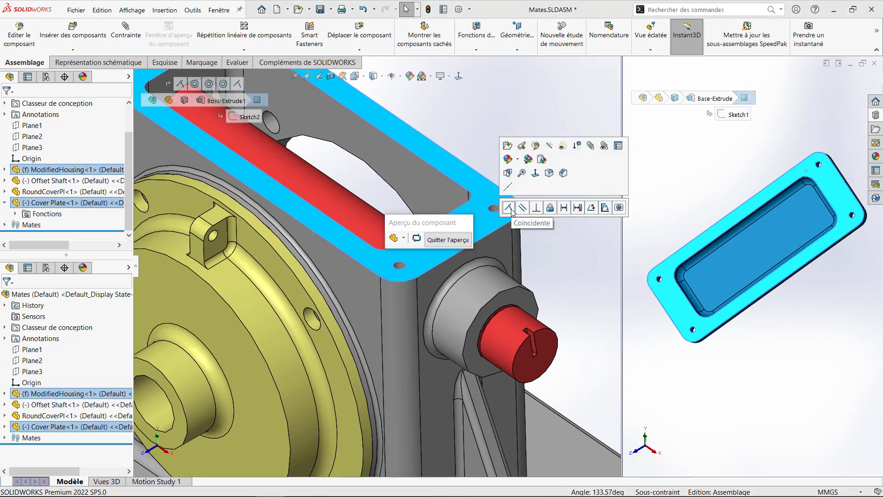
left_click(510, 209)
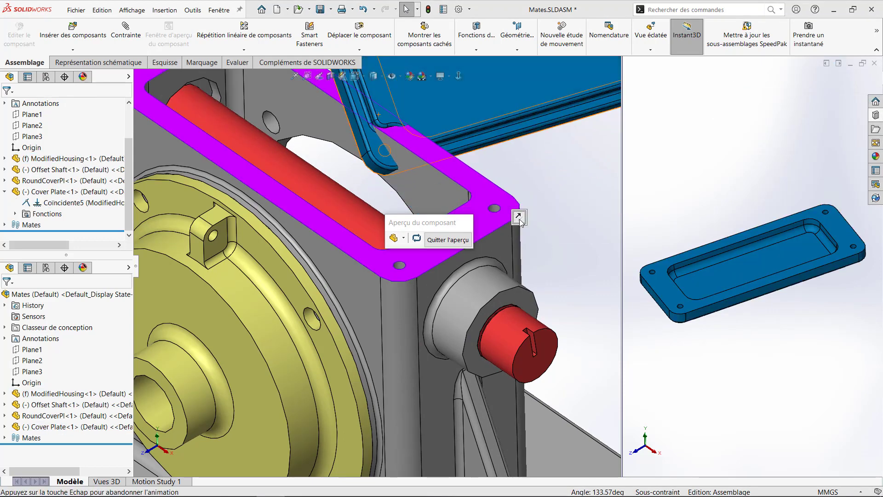
left_click(457, 243)
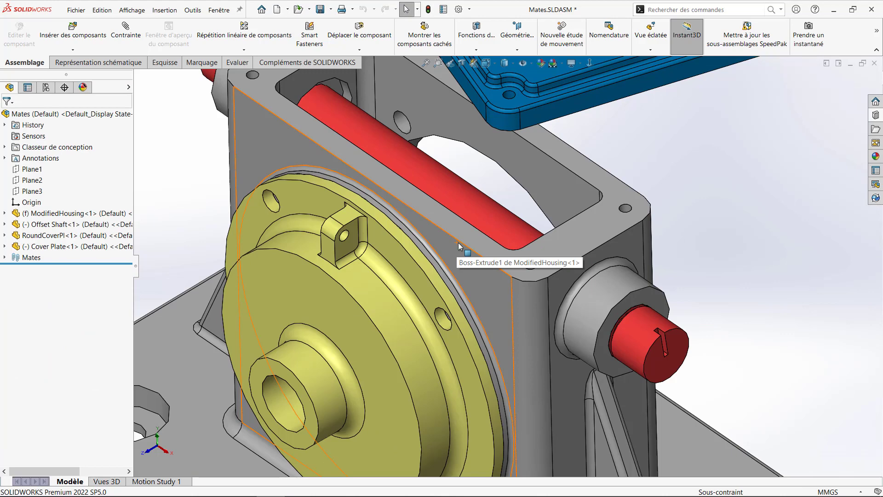
Align one cover plate hole coaxially with a housing hole (Coaxiale4)
key("ctrl+7")
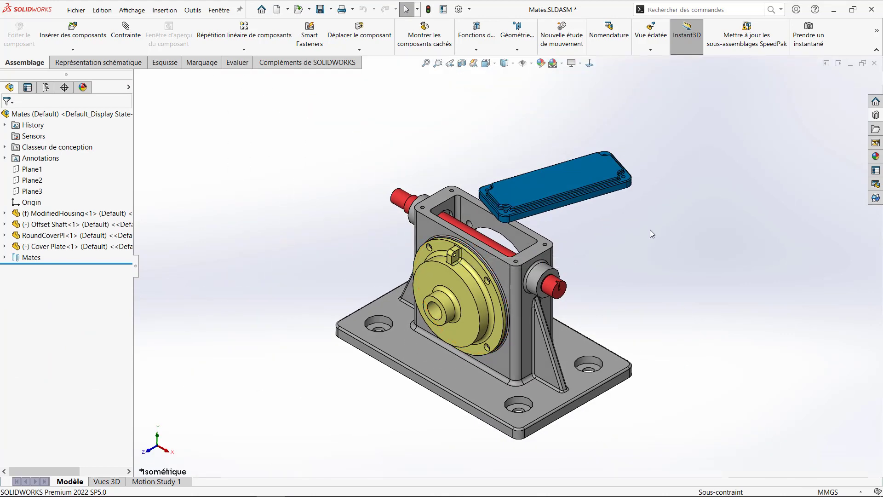
scroll(641, 196, "down", 5)
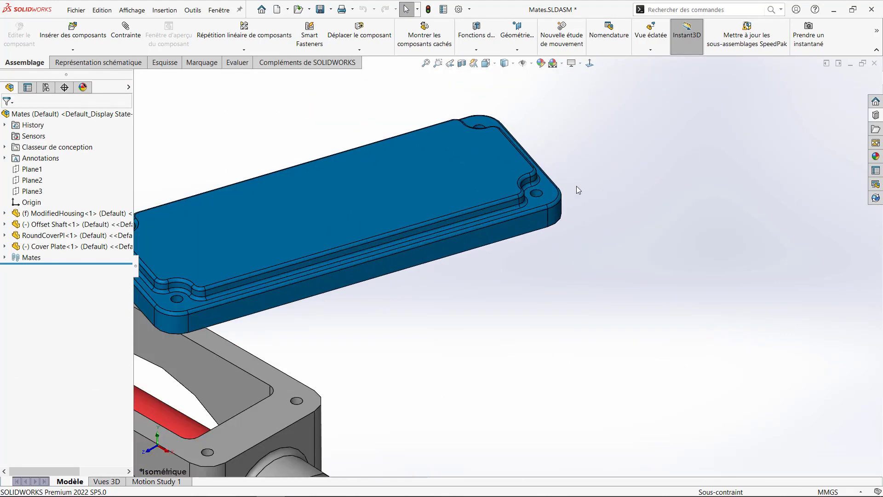
left_click(538, 195)
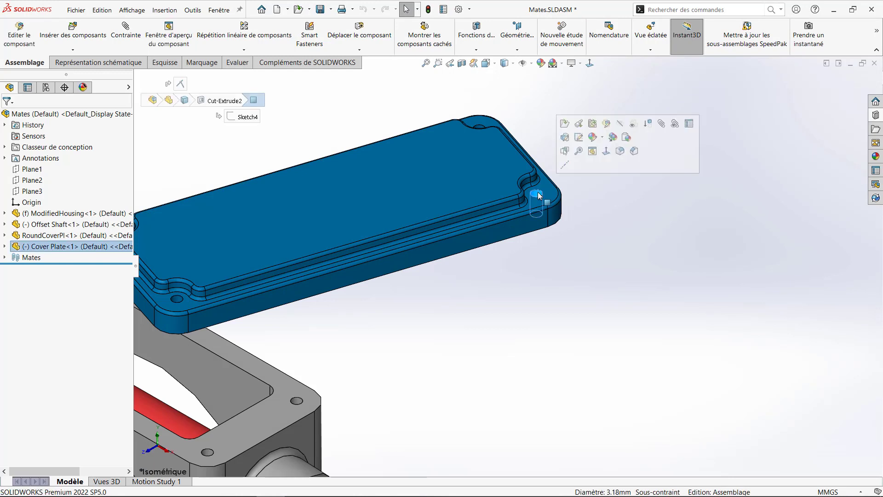
left_click(661, 124)
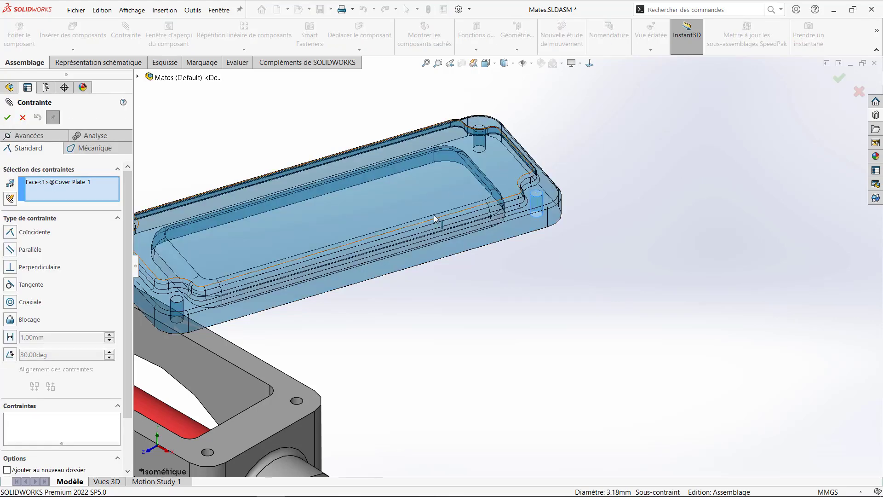
left_click(207, 453)
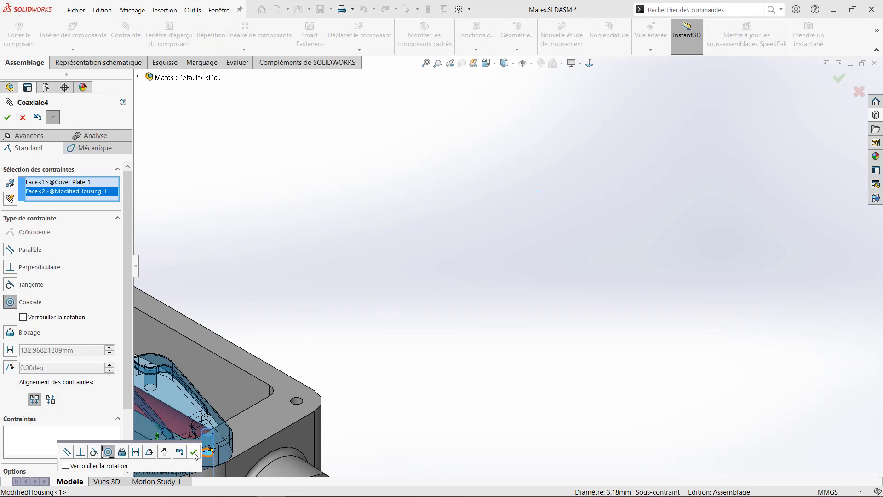
left_click(193, 453)
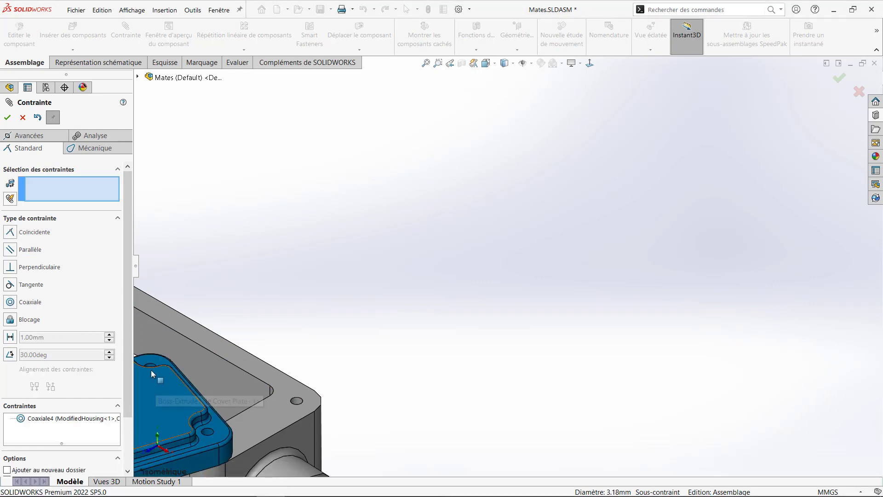
Align a second cover plate hole with its matching housing hole (Coaxiale5)
scroll(153, 374, "down", 4)
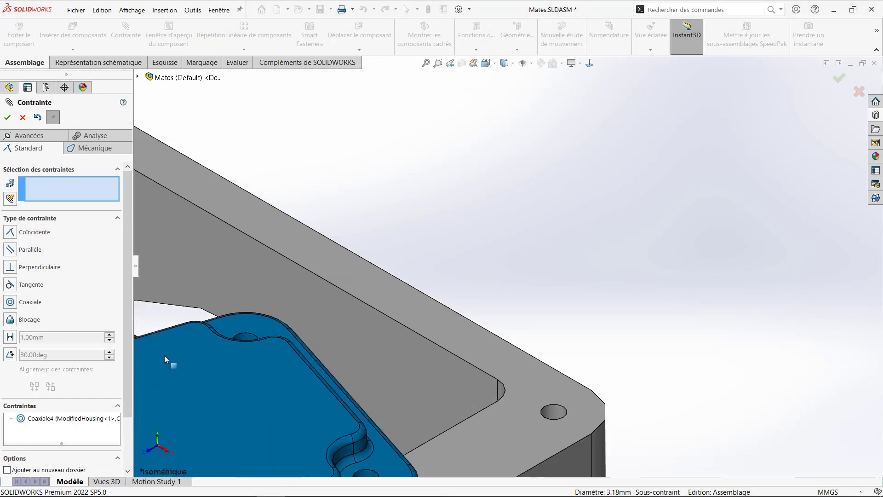
left_click(243, 339)
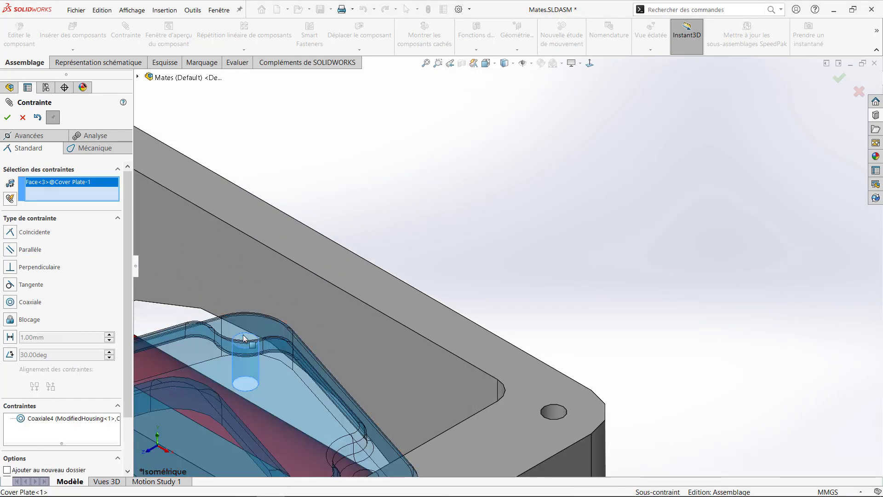
left_click(565, 412)
key("Return")
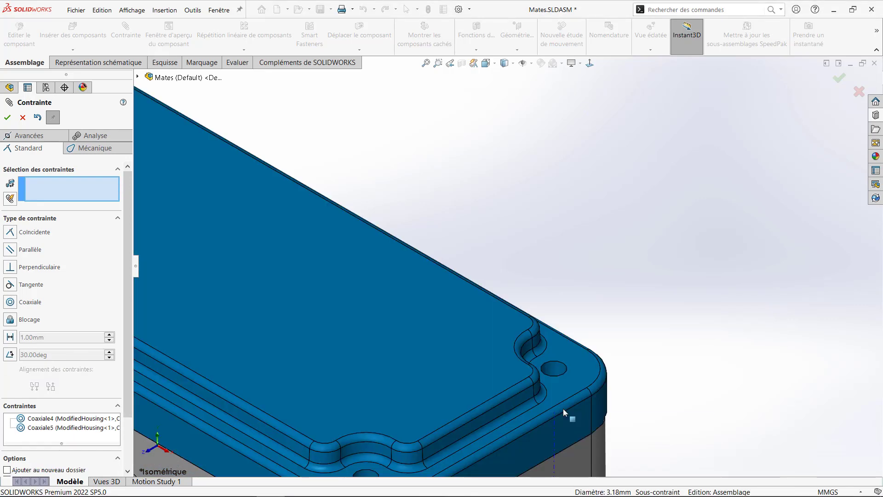
scroll(564, 411, "up", 3)
scroll(562, 408, "up", 2)
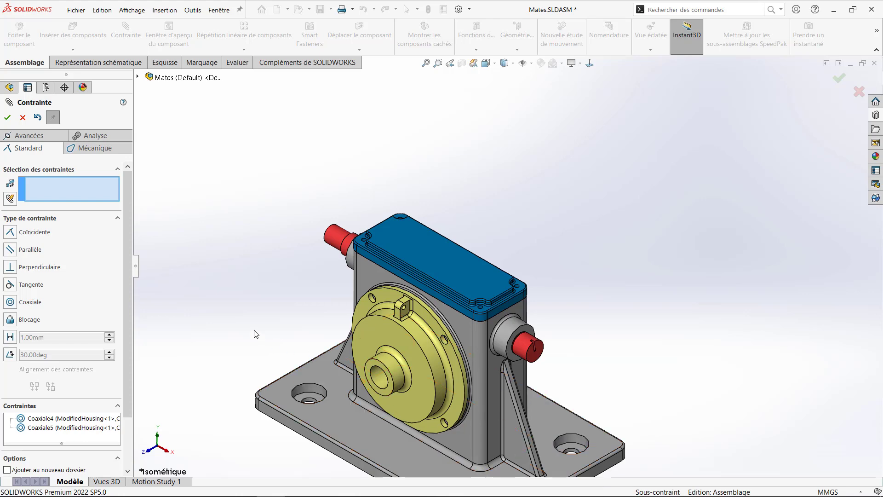
Regroup the eight mates by status (Par état) into a single Résolu (8) folder
left_click(7, 118)
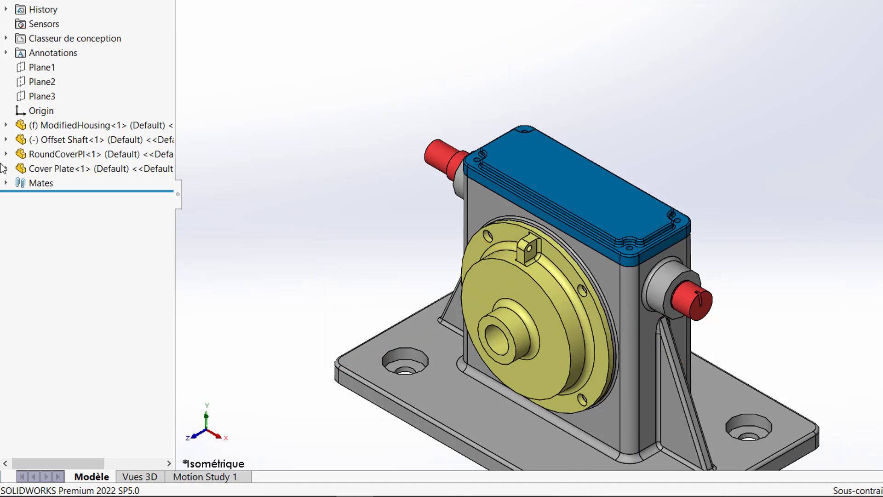
left_click(6, 183)
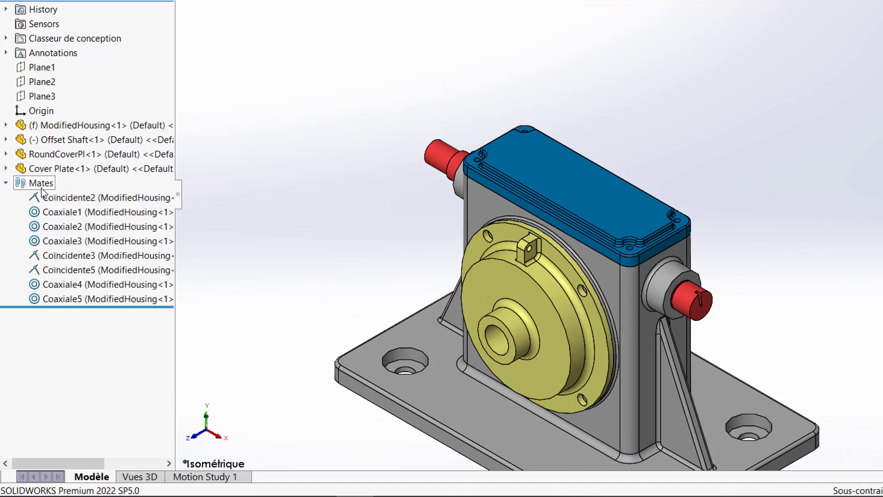
right_click(24, 183)
mouse_move(96, 236)
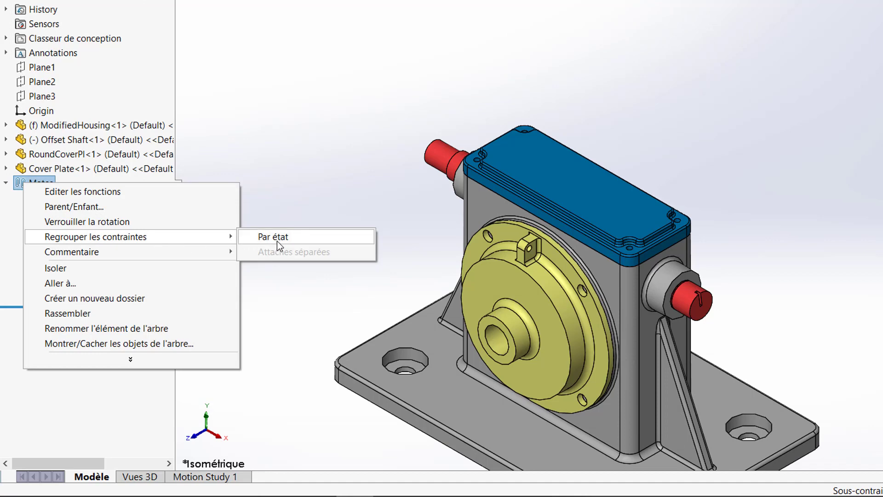
left_click(277, 241)
left_click(21, 197)
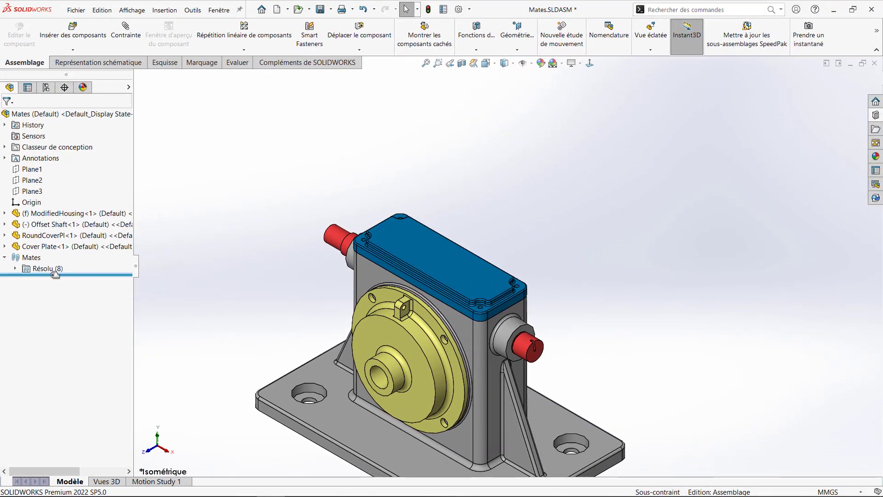
Lock rotation (Verrouiller la rotation) on the shaft's Coaxiale3 mate from the Résolu folder
left_click(15, 268)
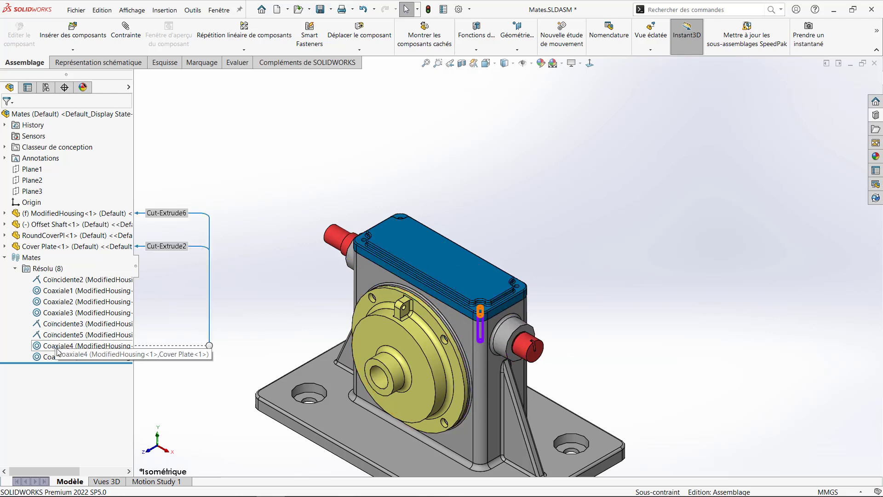
right_click(63, 313)
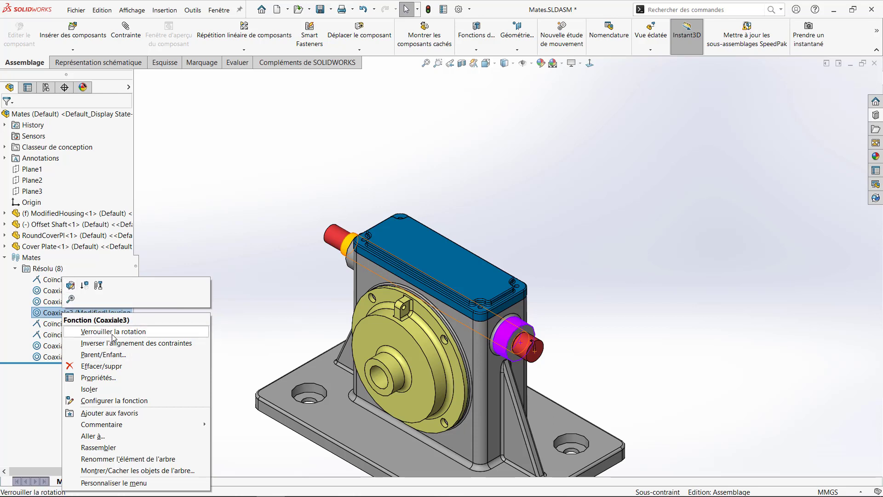
left_click(113, 335)
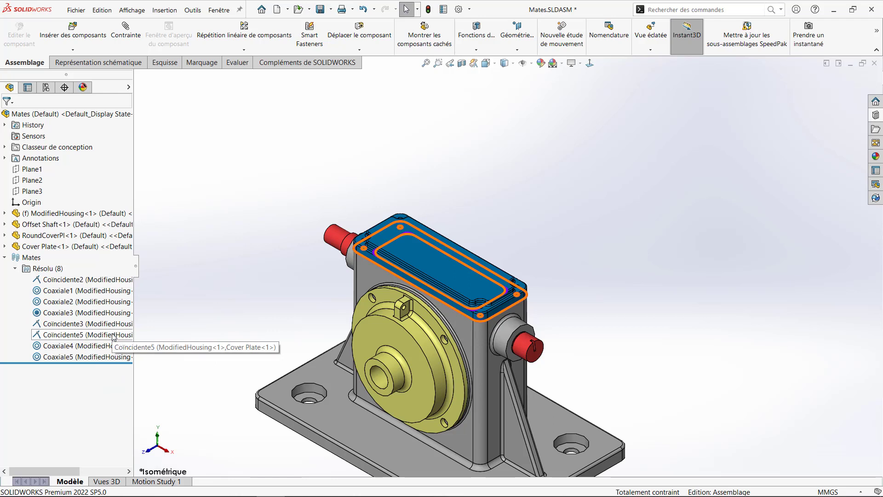
left_click(522, 348)
Unlock Coaxiale3's rotation from the shaft's View Mates list so the shaft spins freely
key("s")
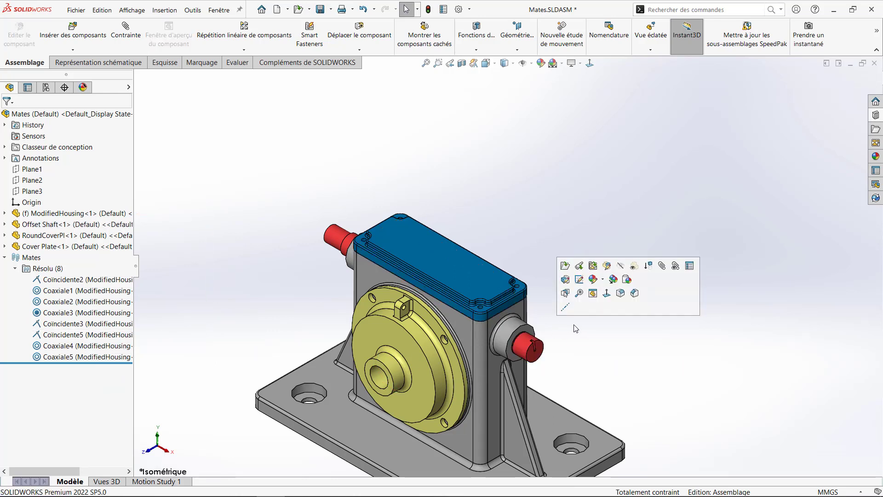
left_click(525, 348)
key("s")
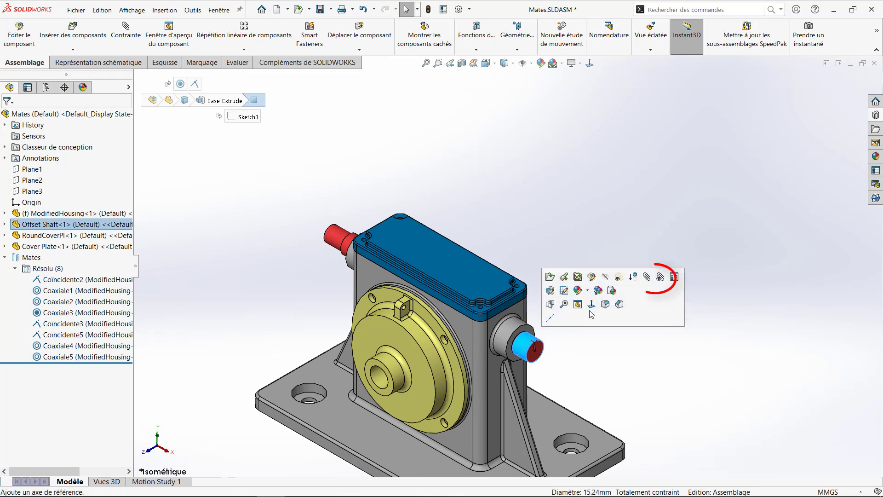
left_click(660, 276)
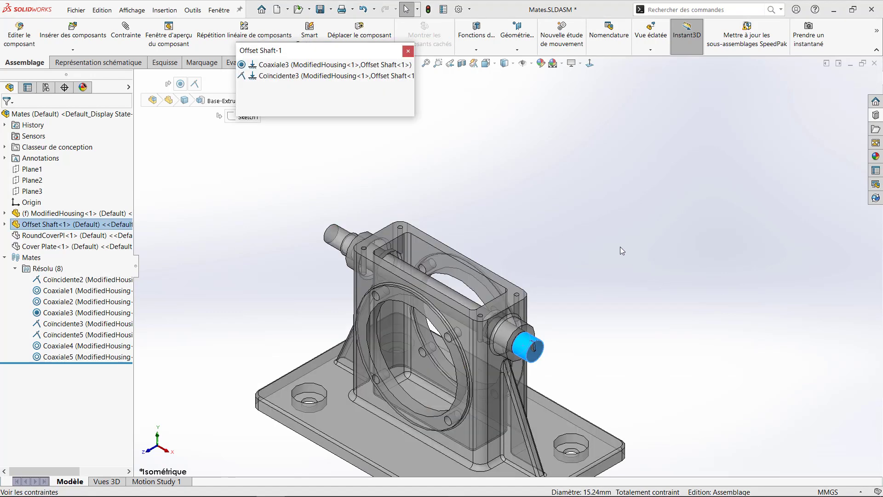
right_click(316, 67)
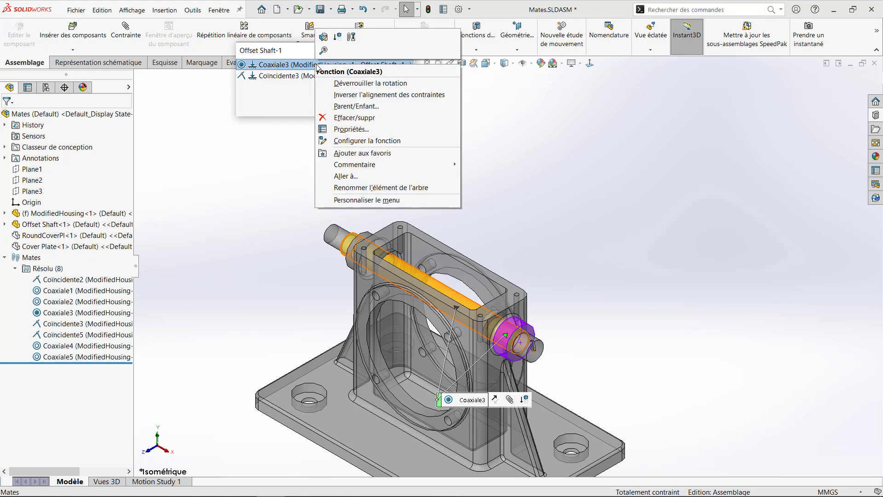
left_click(347, 85)
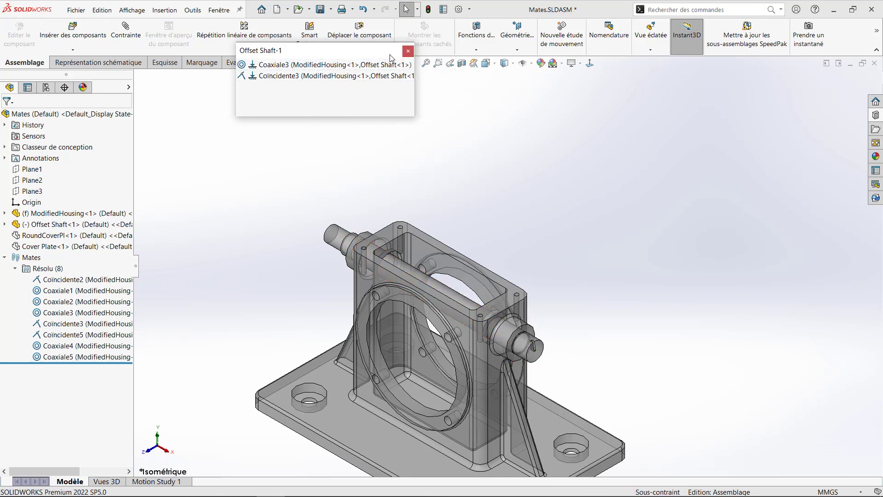
left_click(409, 52)
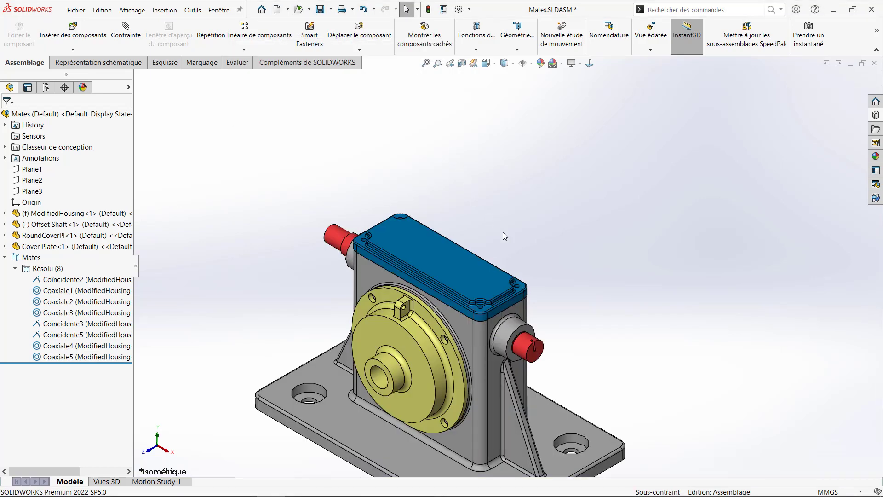
Relock Coaxiale3's rotation via the shaft face's breadcrumbs, fully constraining the assembly
left_click(526, 345)
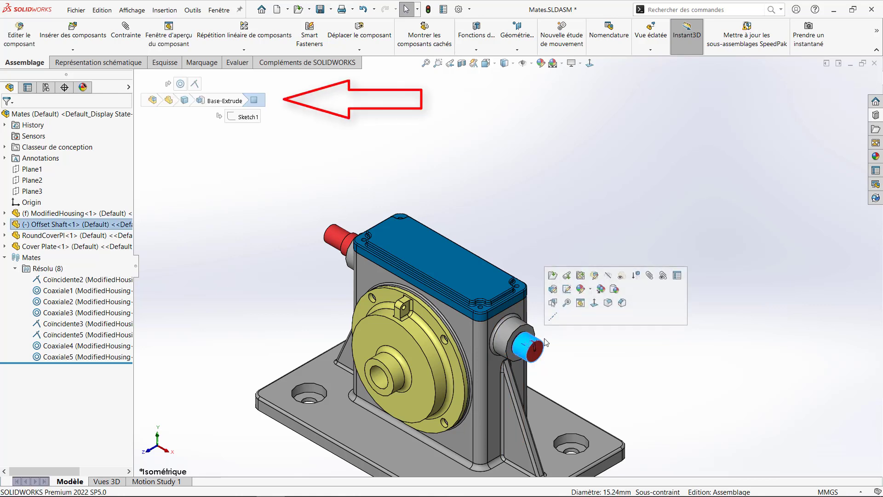
key("d")
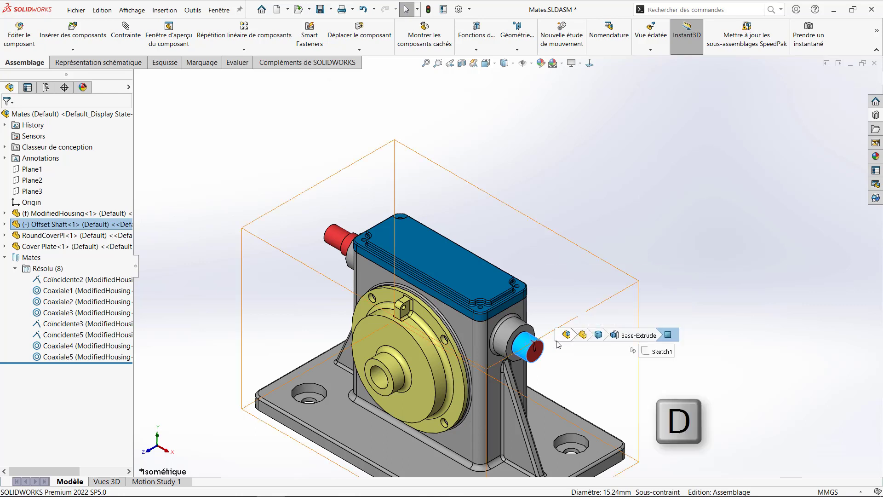
mouse_move(583, 334)
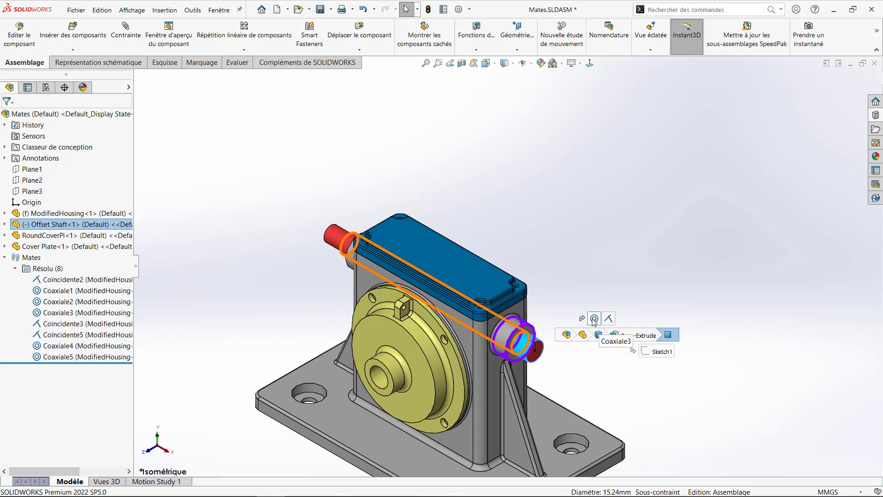
right_click(593, 319)
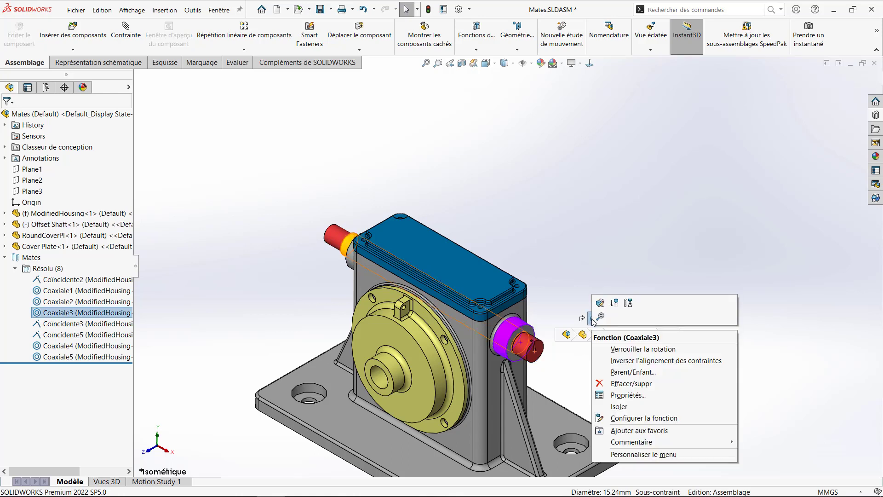
left_click(622, 352)
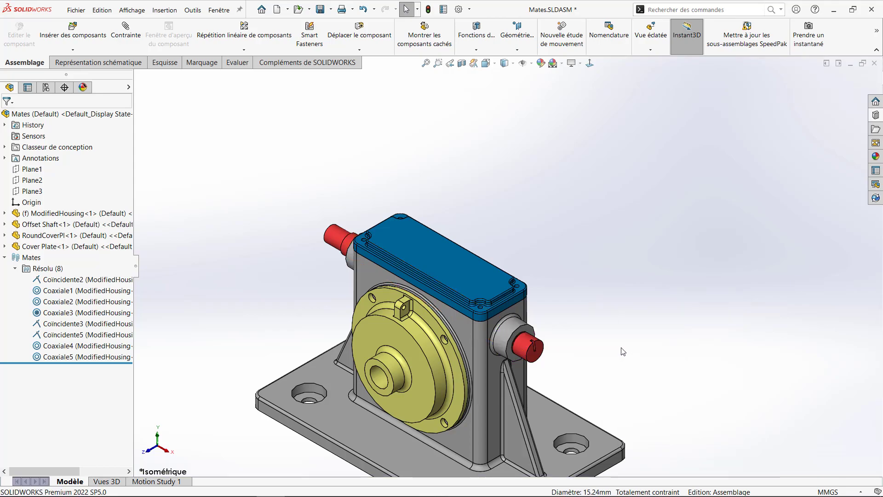